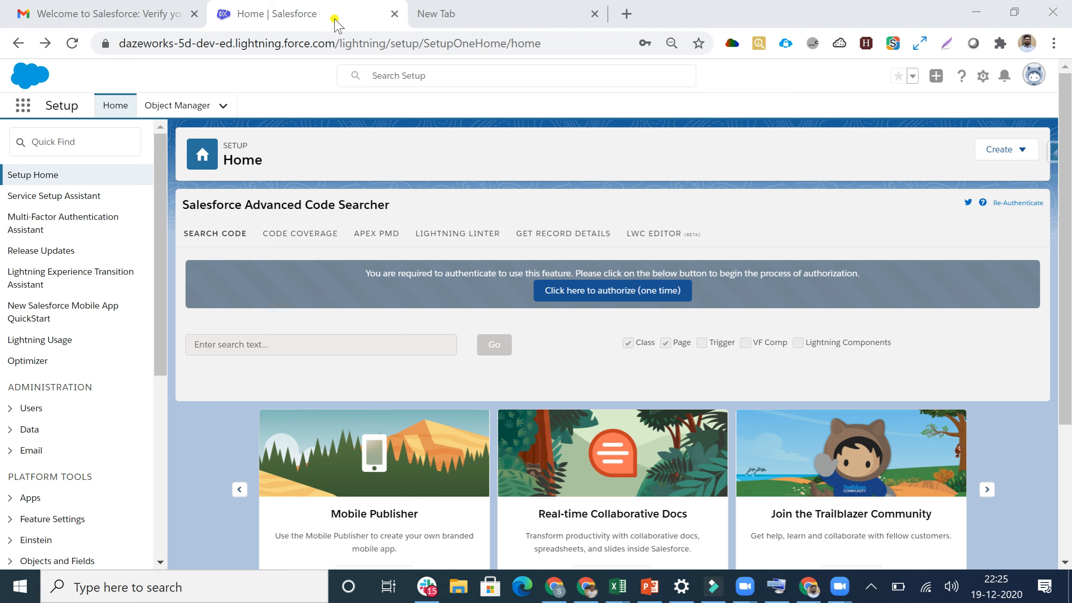
# - Open Process Builder by filtering Setup's Quick Find with 'builder'
pyautogui.click(76, 140)
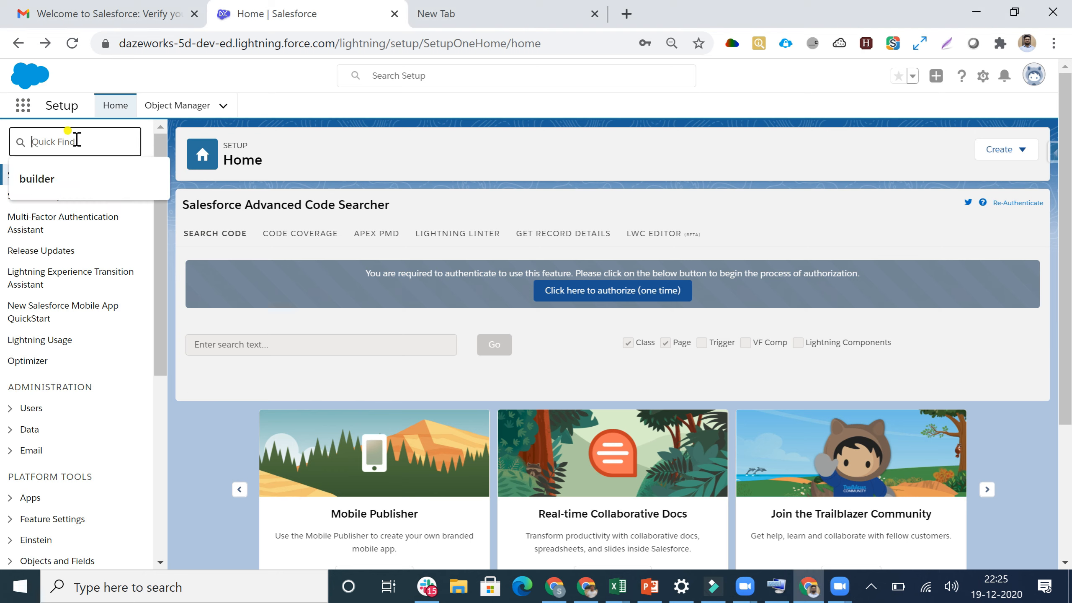
pyautogui.click(38, 177)
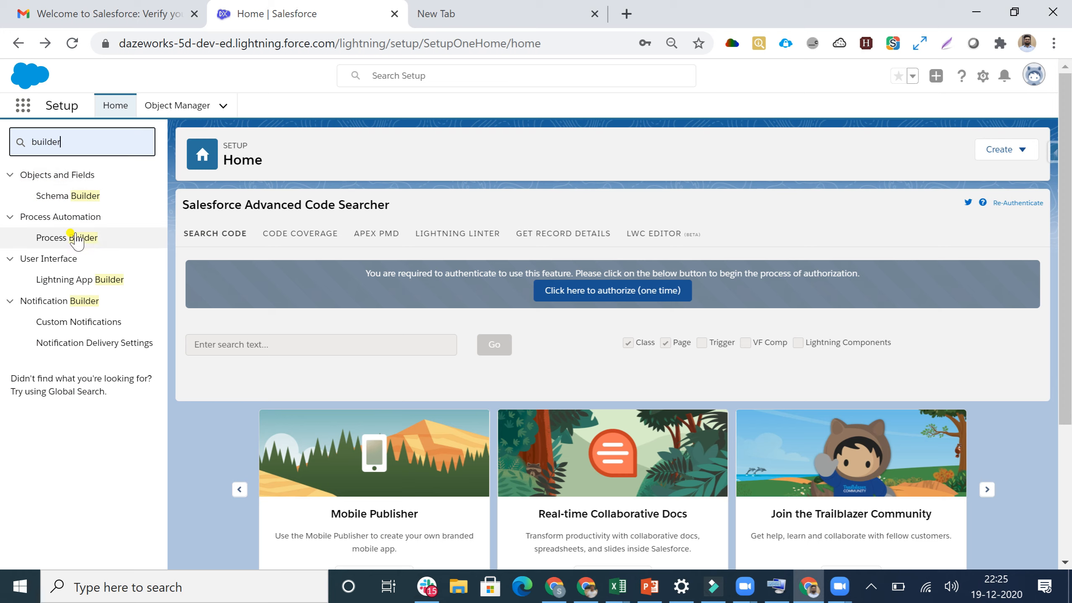
pyautogui.click(63, 240)
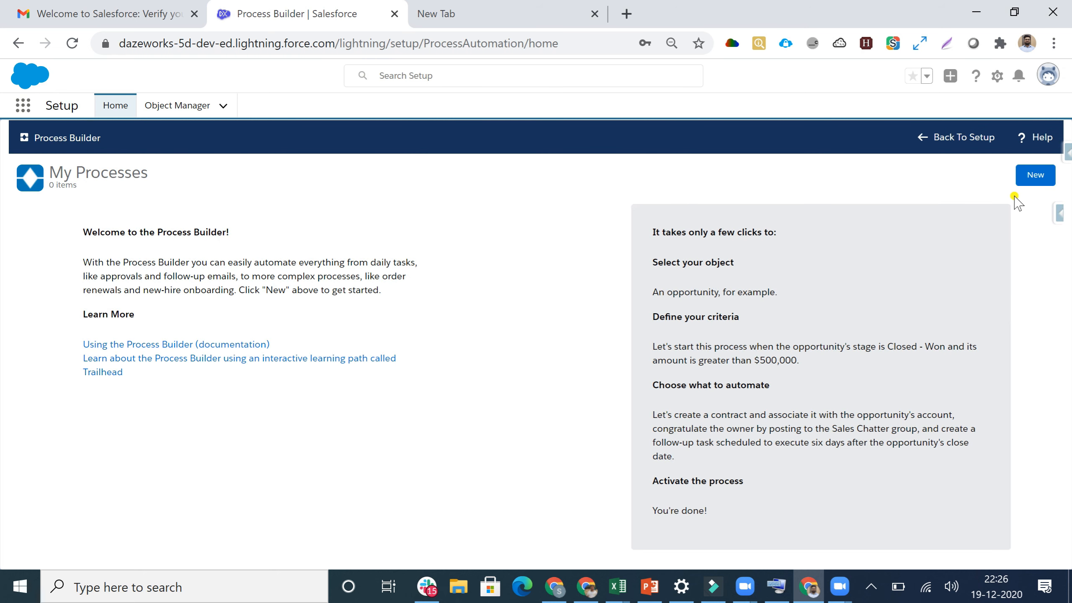
# - Create a new process 'Invocable Process' that starts when invoked by another process
pyautogui.click(1026, 188)
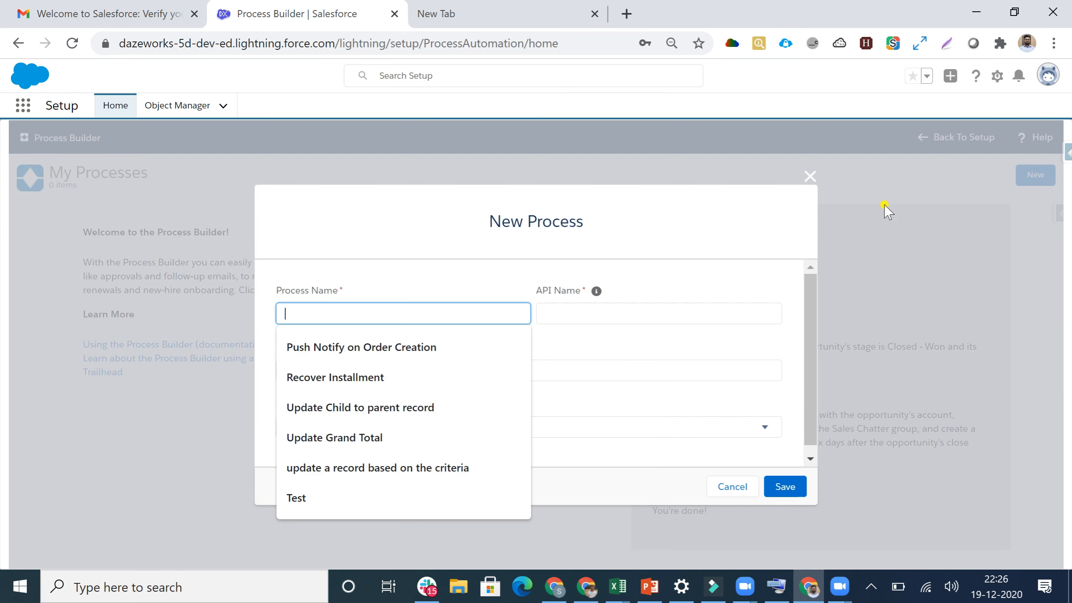
pyautogui.write('I')
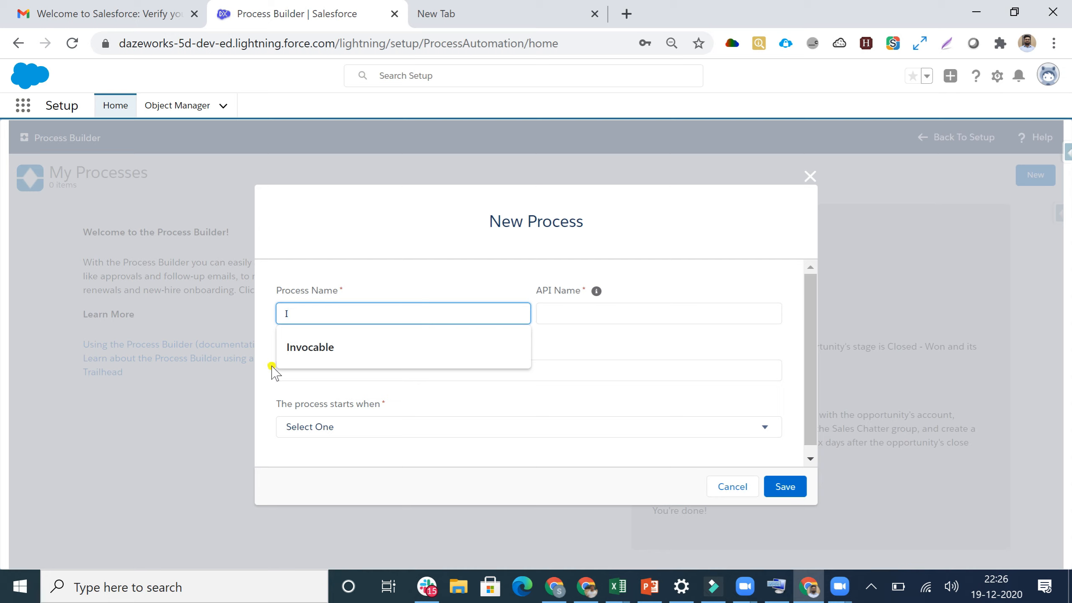
pyautogui.click(292, 347)
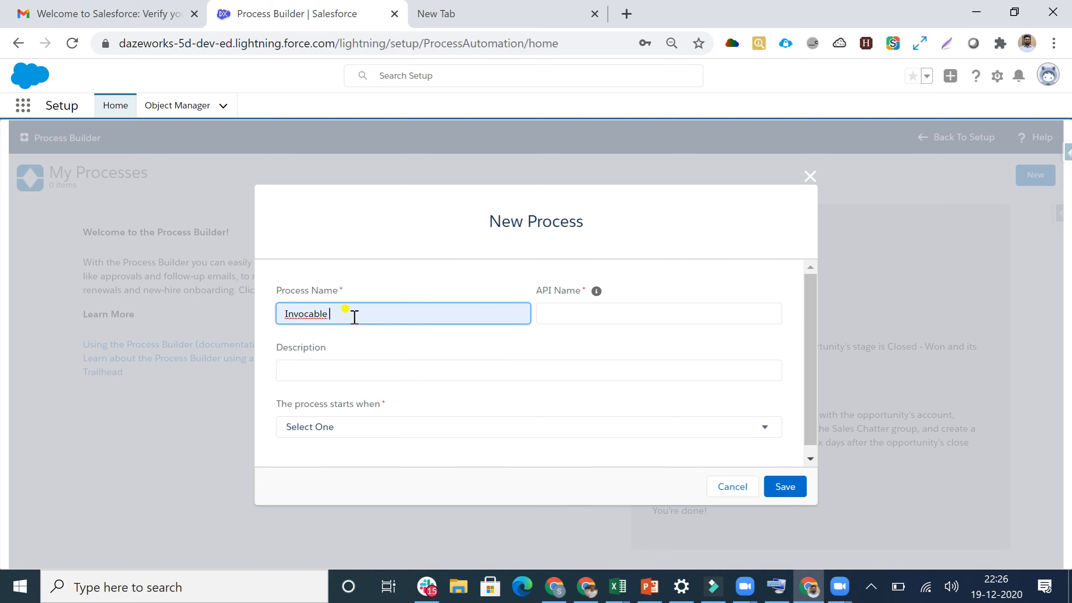
pyautogui.write('Process')
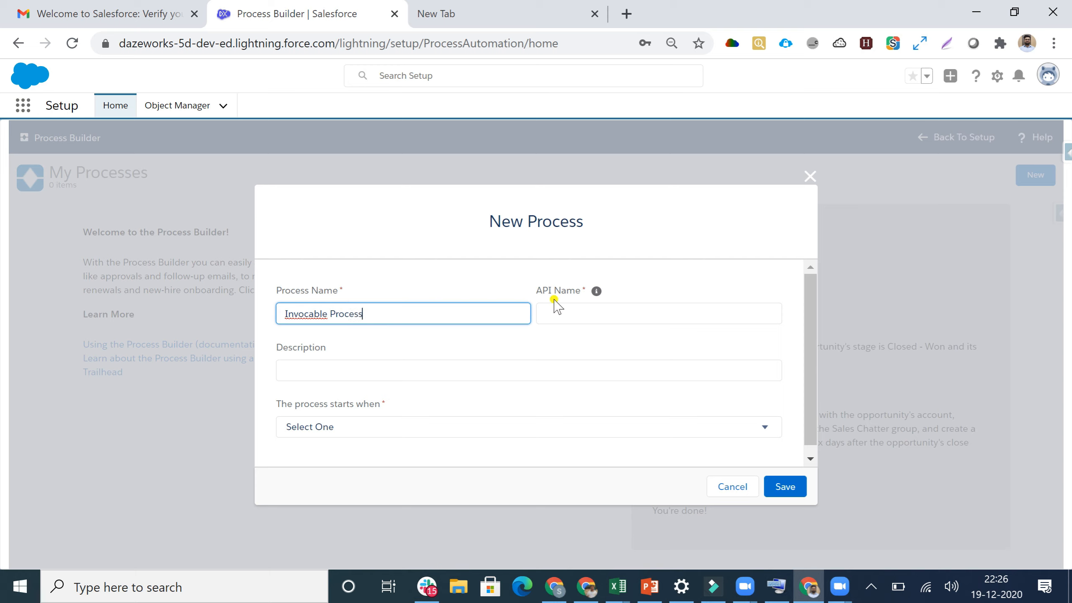
pyautogui.click(579, 313)
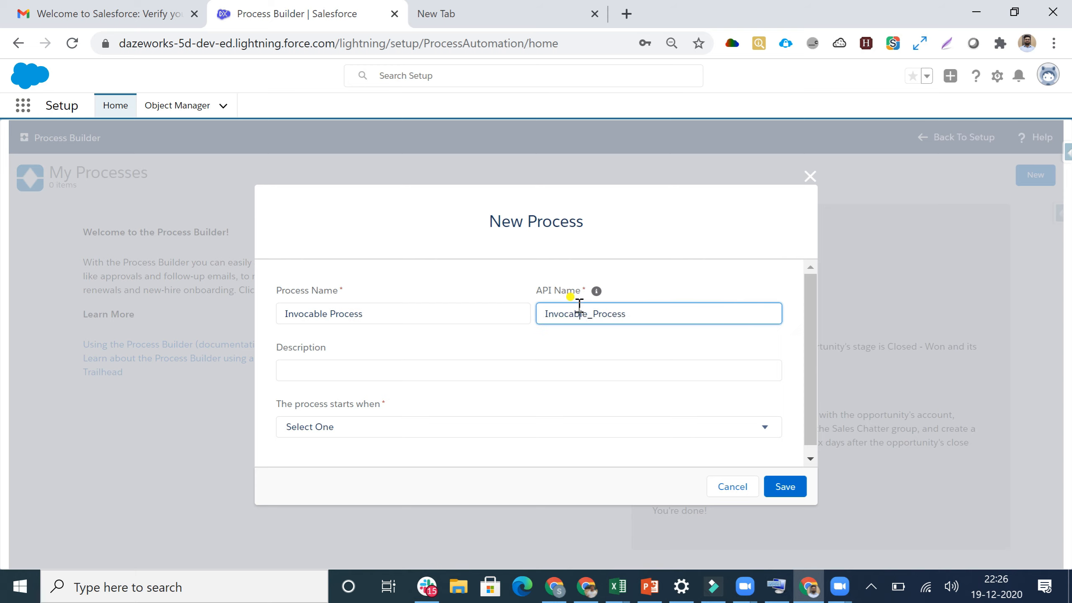
pyautogui.click(356, 426)
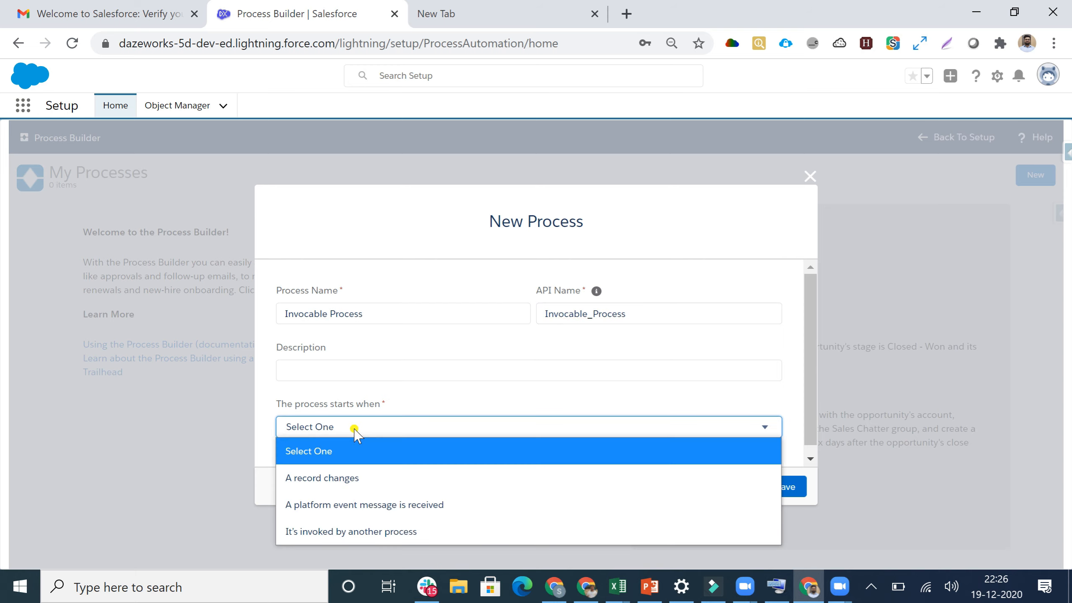
pyautogui.click(359, 532)
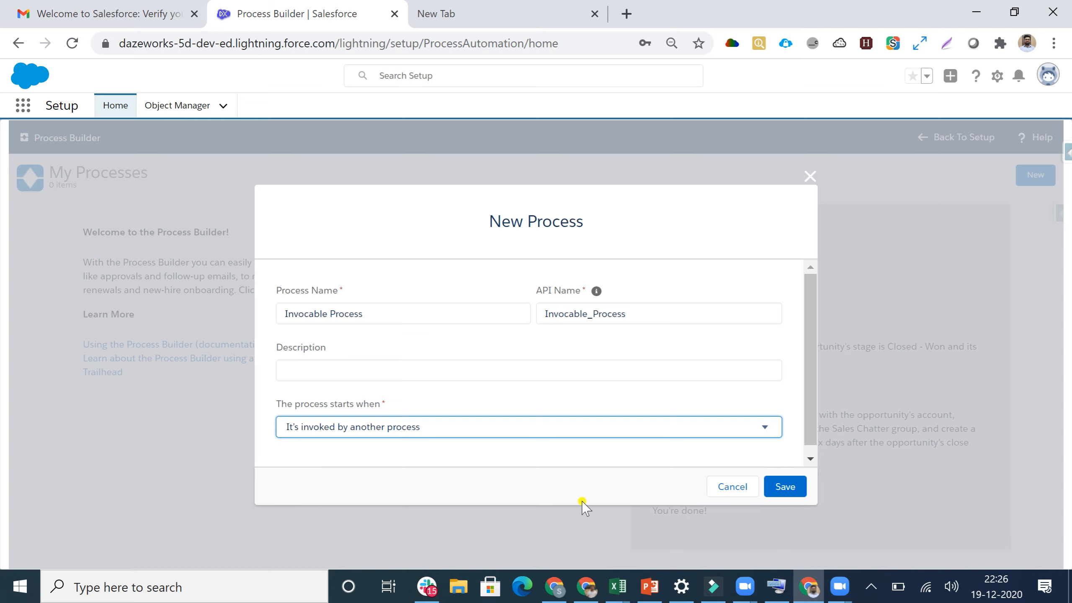
pyautogui.click(784, 487)
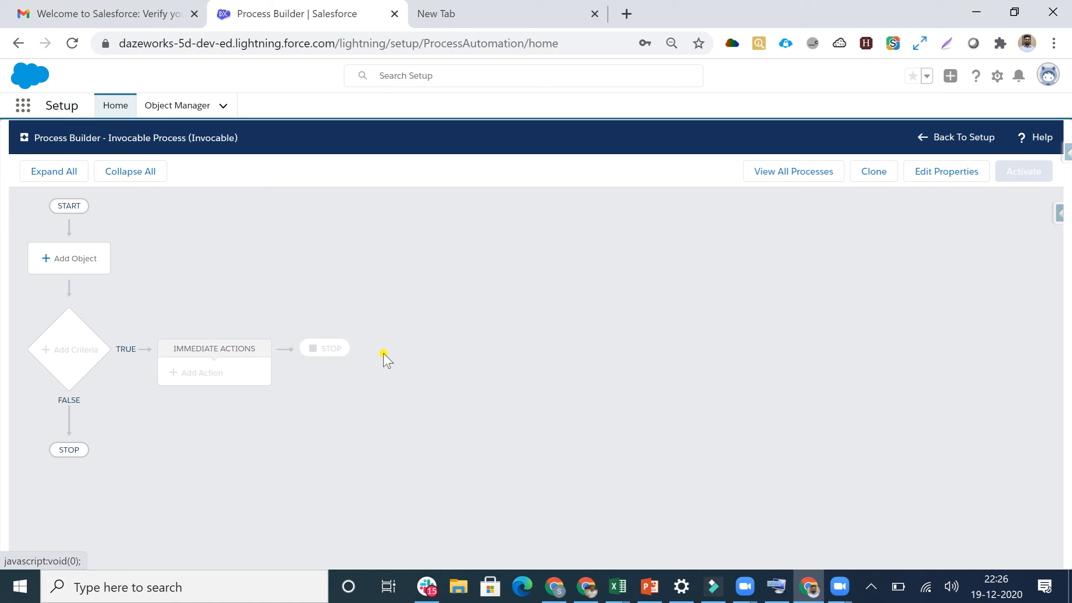
# - Set the process object to Account
pyautogui.click(63, 259)
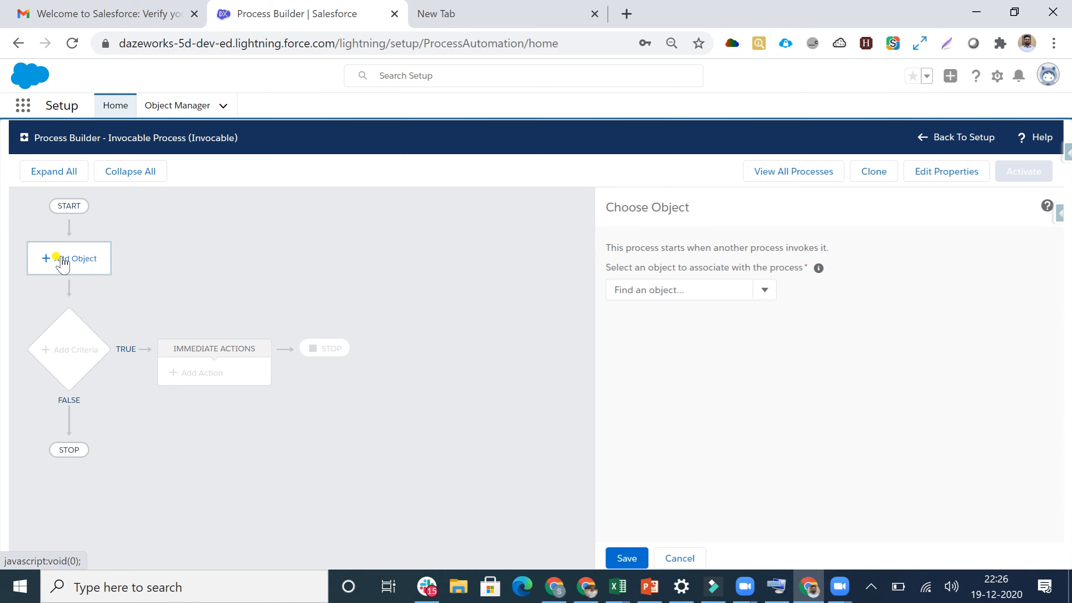
pyautogui.click(655, 290)
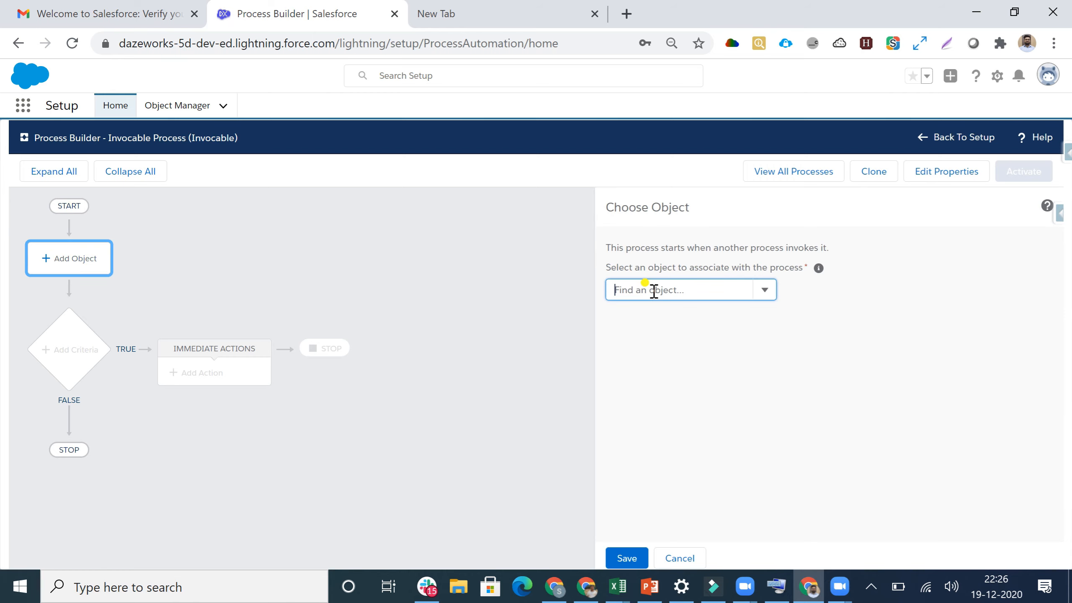
pyautogui.write('Acc')
pyautogui.click(641, 313)
pyautogui.click(627, 557)
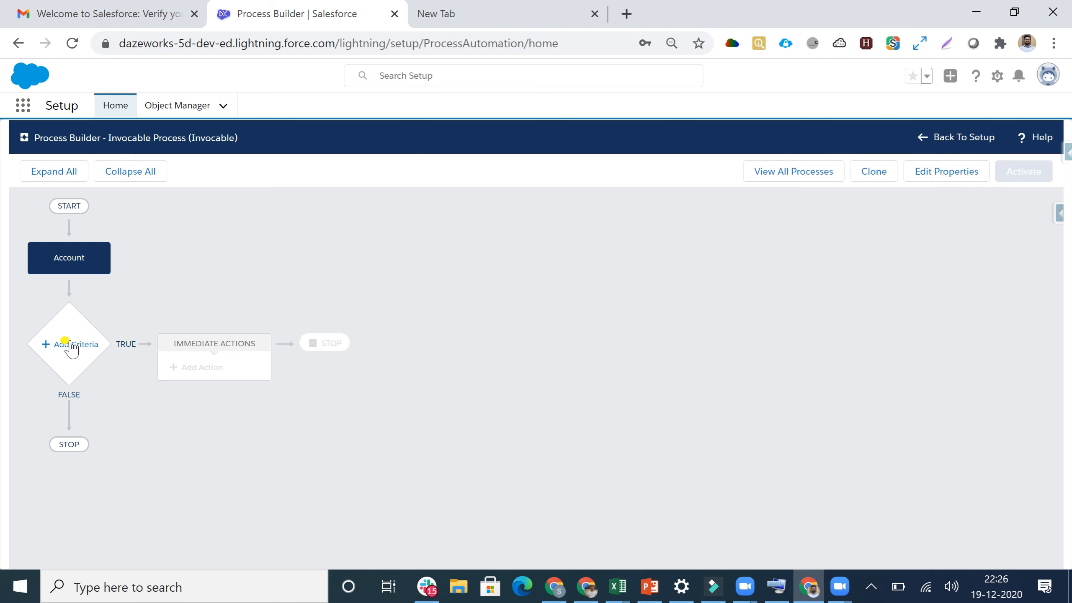
# - Add a 'Run evertime' criteria with no conditions that just executes the actions
pyautogui.click(71, 348)
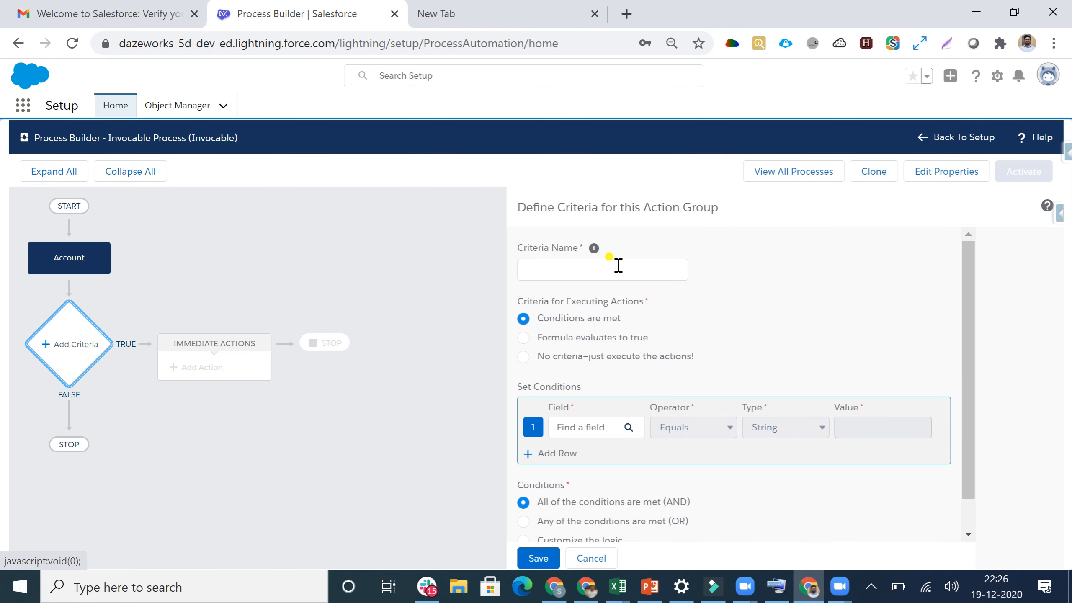
pyautogui.click(563, 269)
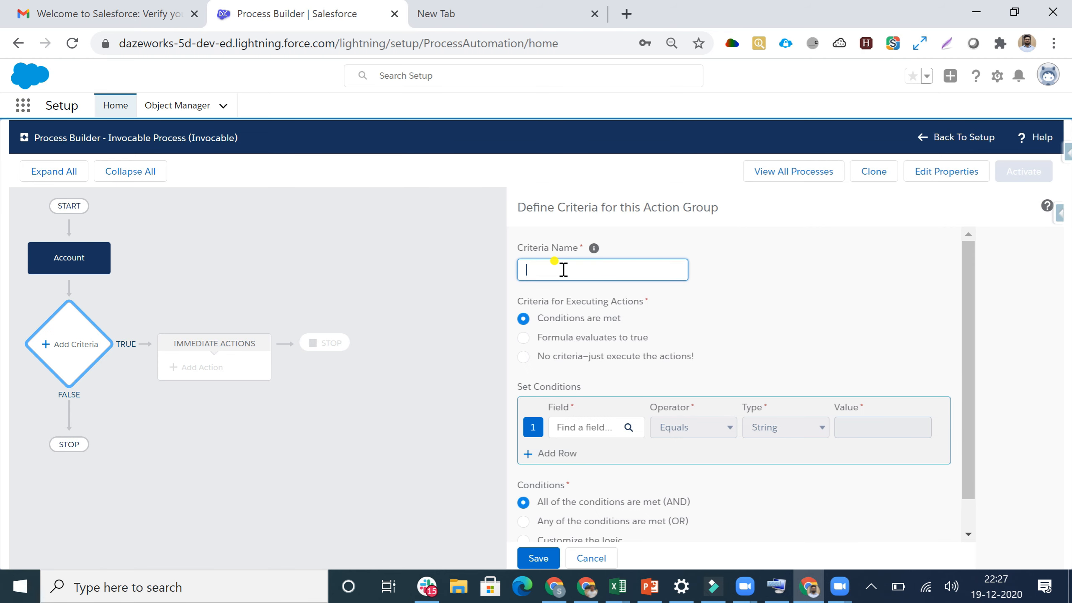
pyautogui.write('Run evertime')
pyautogui.click(523, 357)
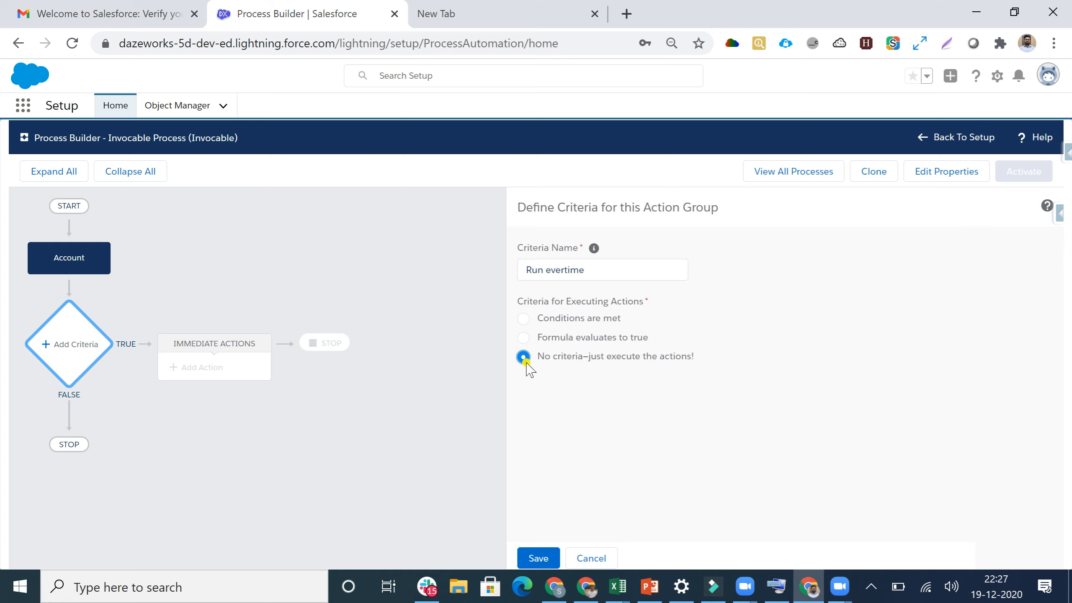
pyautogui.click(538, 558)
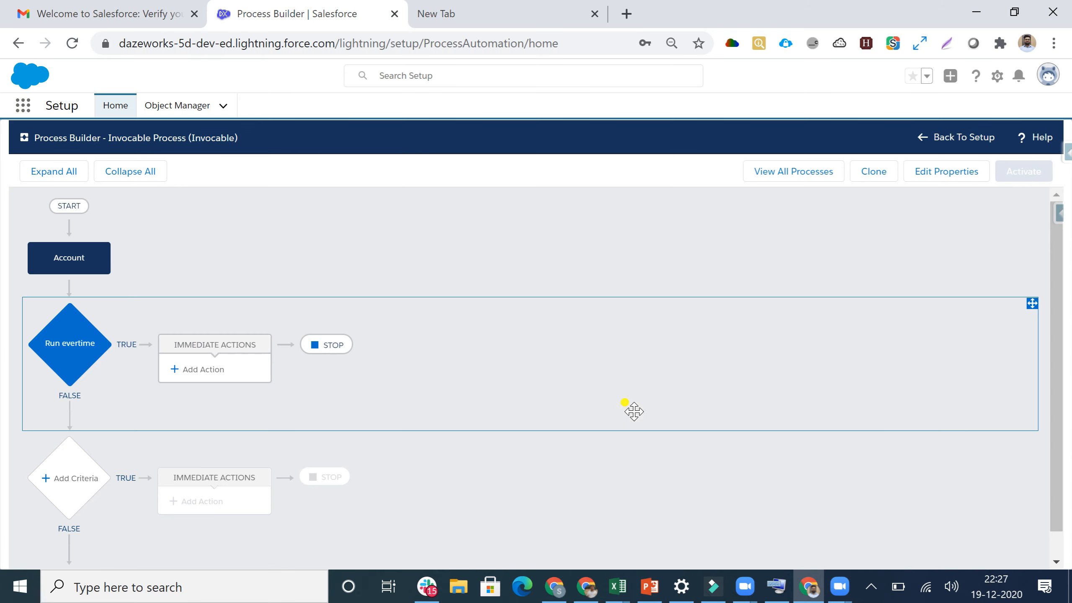
pyautogui.click(196, 369)
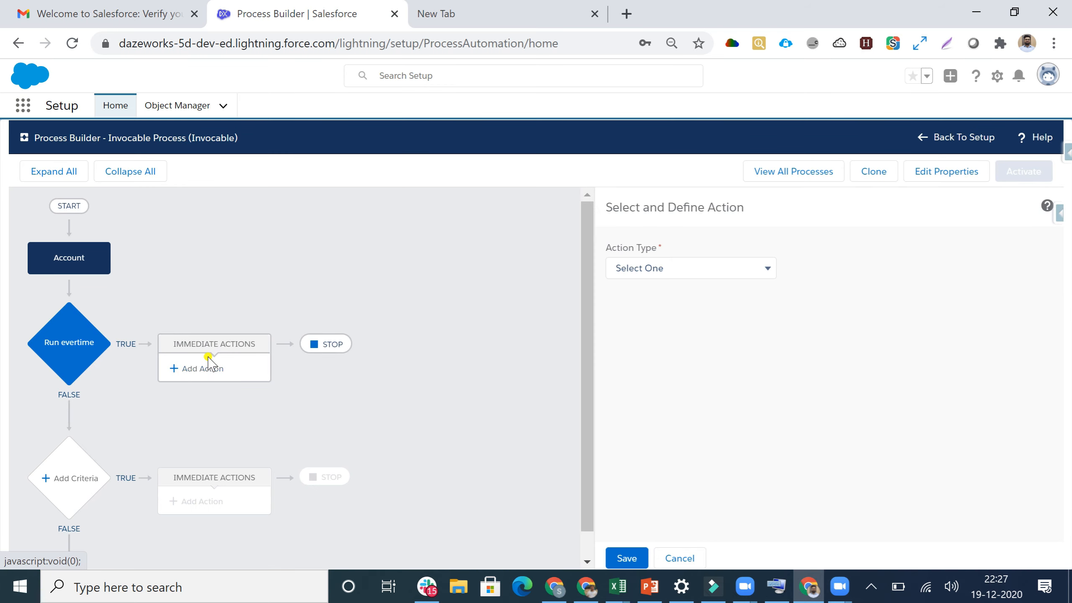
# - Add a Create a Record action named 'Create Record' for the Opportunity record type
pyautogui.click(674, 270)
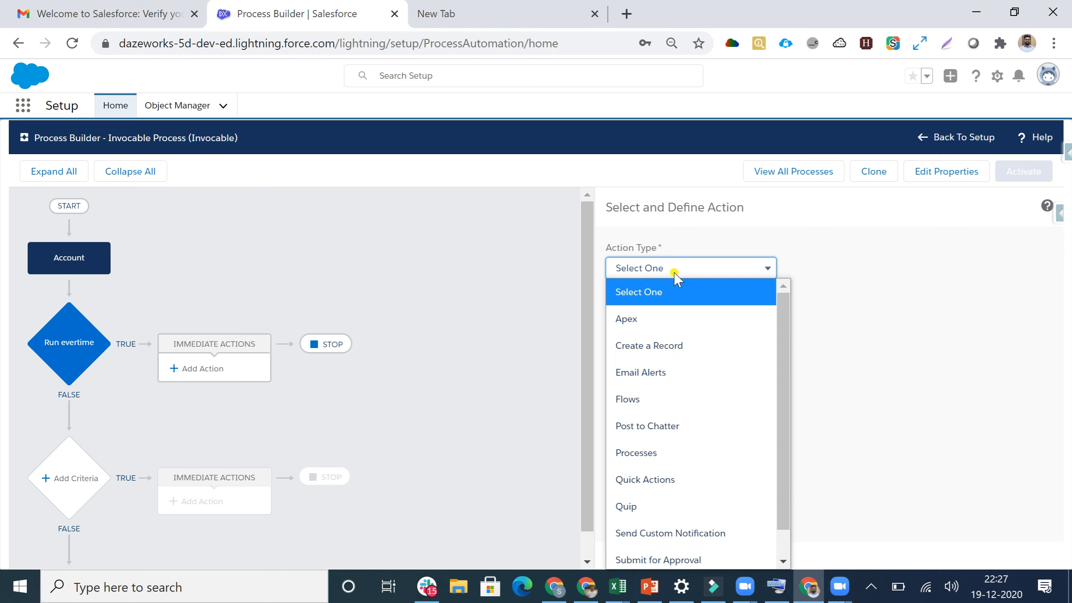
pyautogui.click(661, 349)
pyautogui.click(630, 326)
pyautogui.write('Creat')
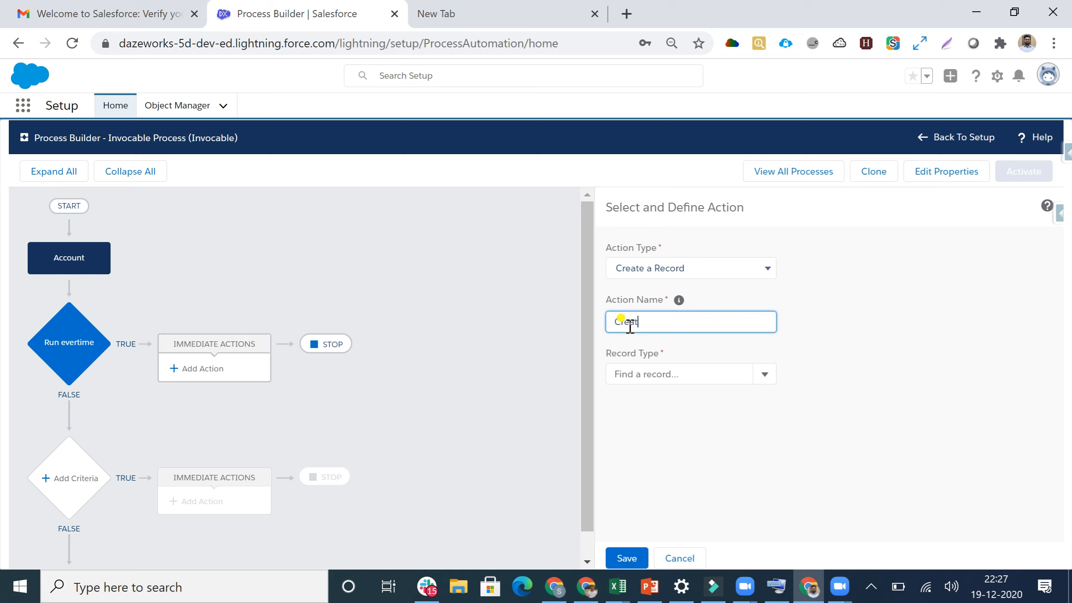
pyautogui.write('e Record')
pyautogui.click(628, 374)
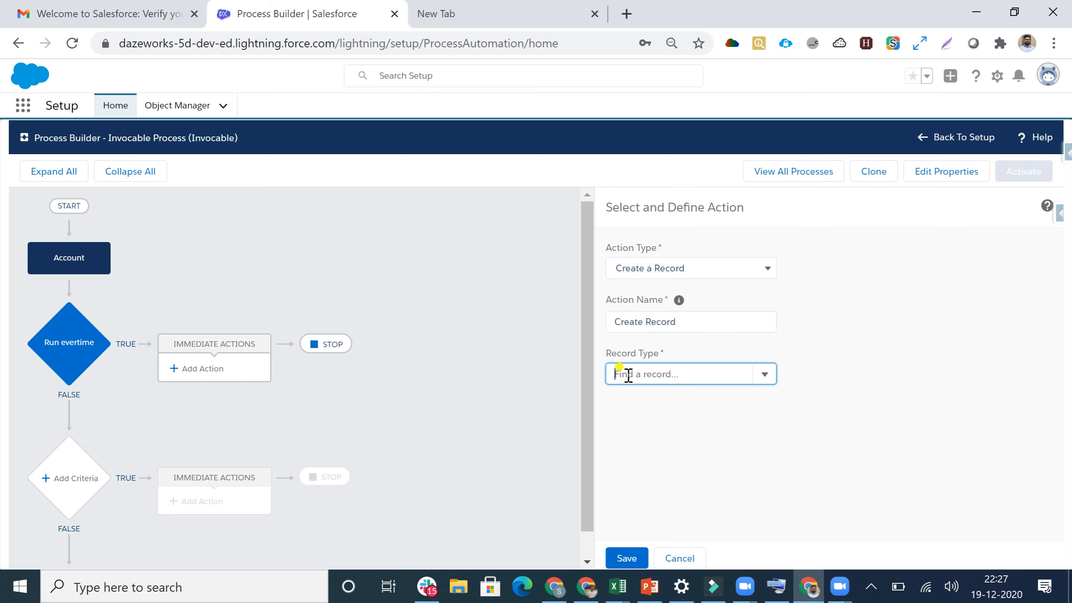
pyautogui.write('A')
pyautogui.press('BackSpace')
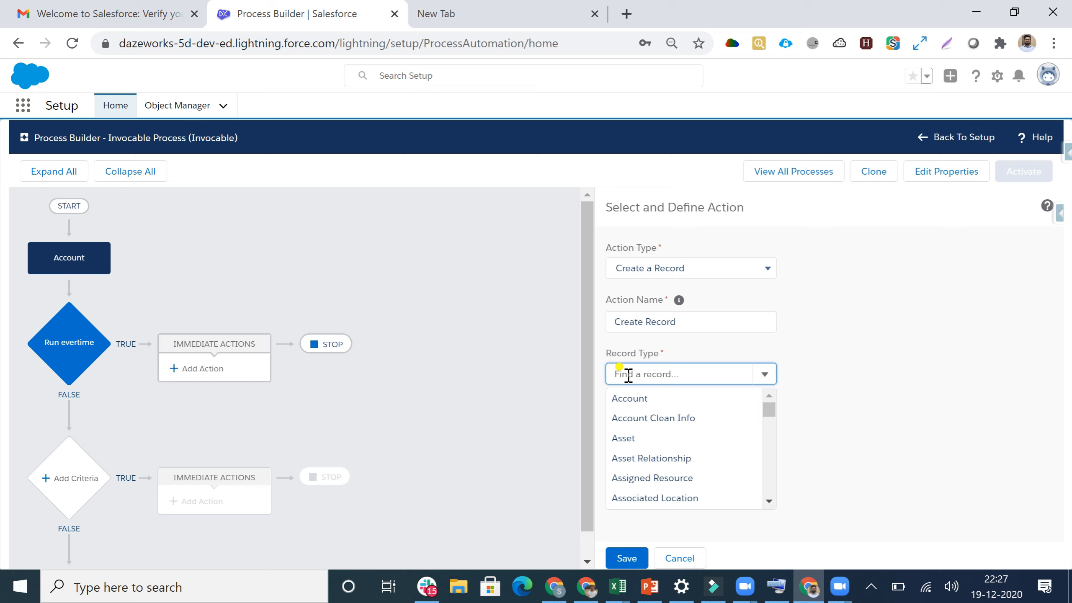
pyautogui.write('opp')
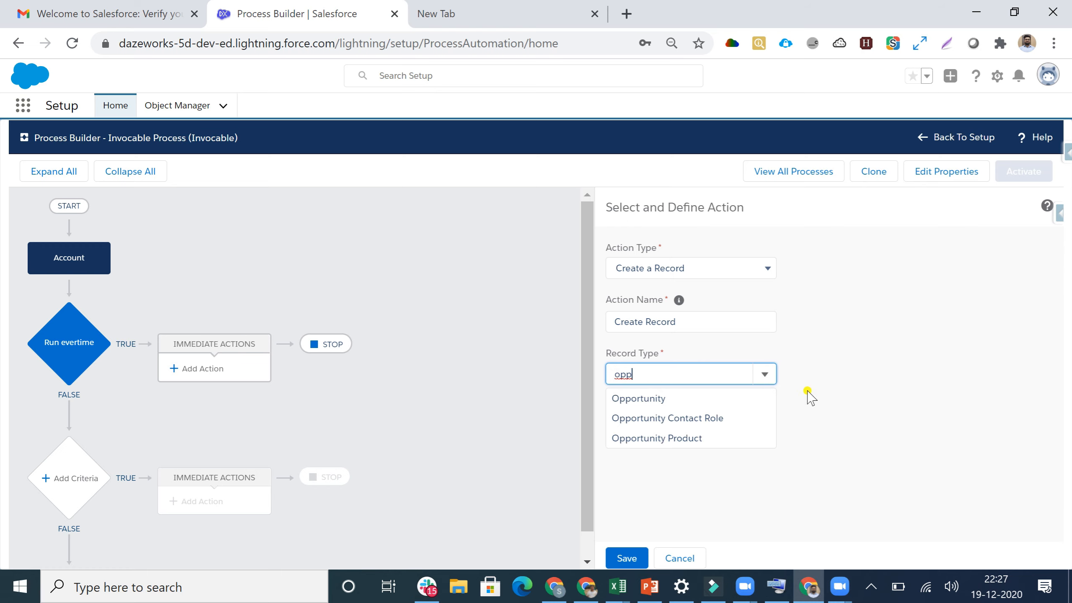
pyautogui.click(643, 399)
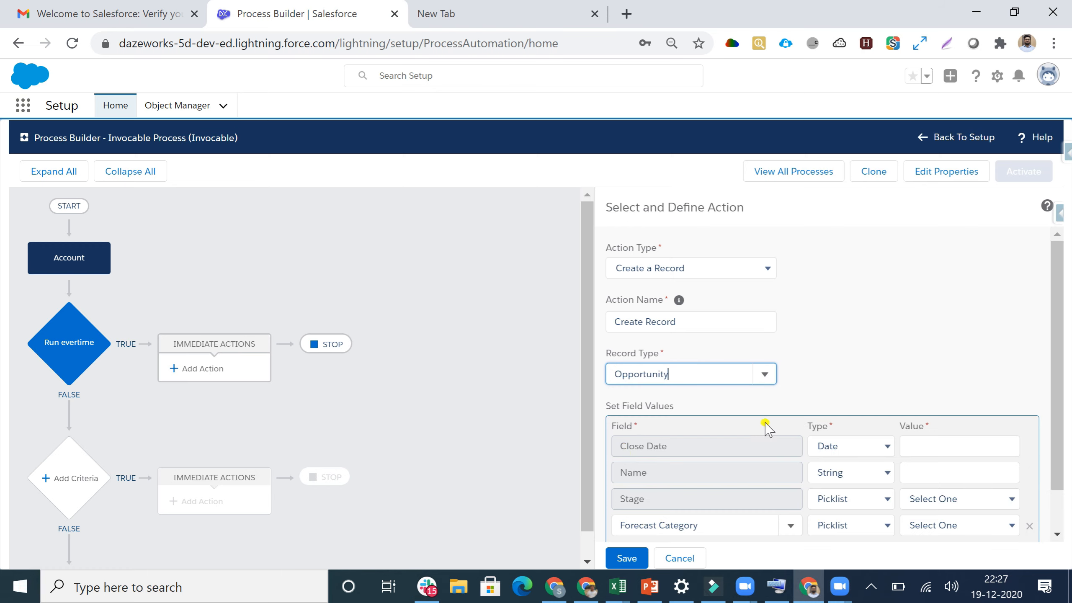
# - Remove the Forecast Category row and set Close Date to the formula TODAY()
pyautogui.scroll(-1, 759, 409)
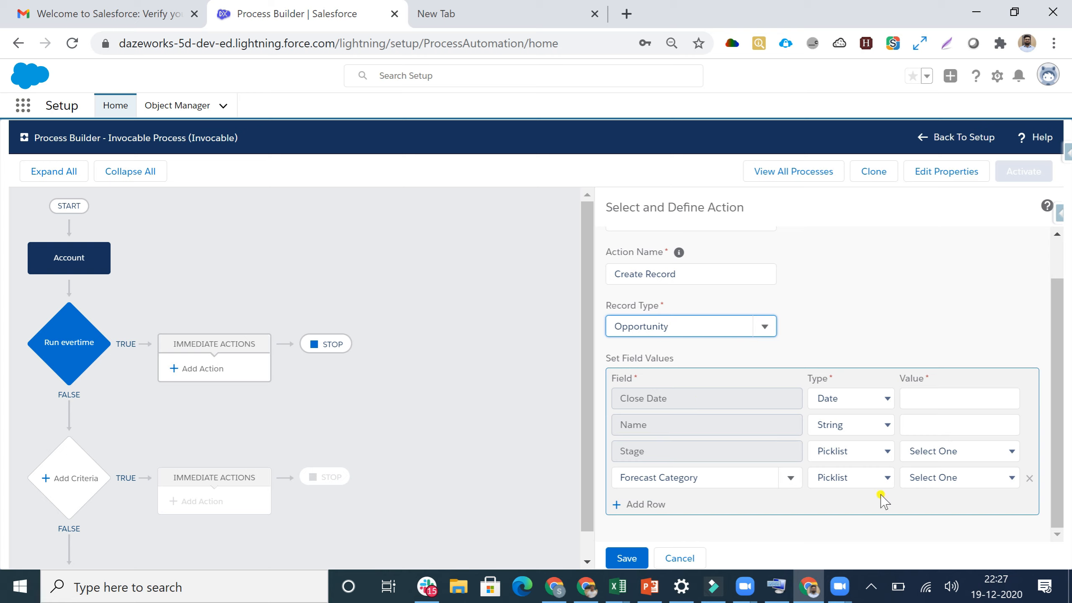
pyautogui.click(1028, 478)
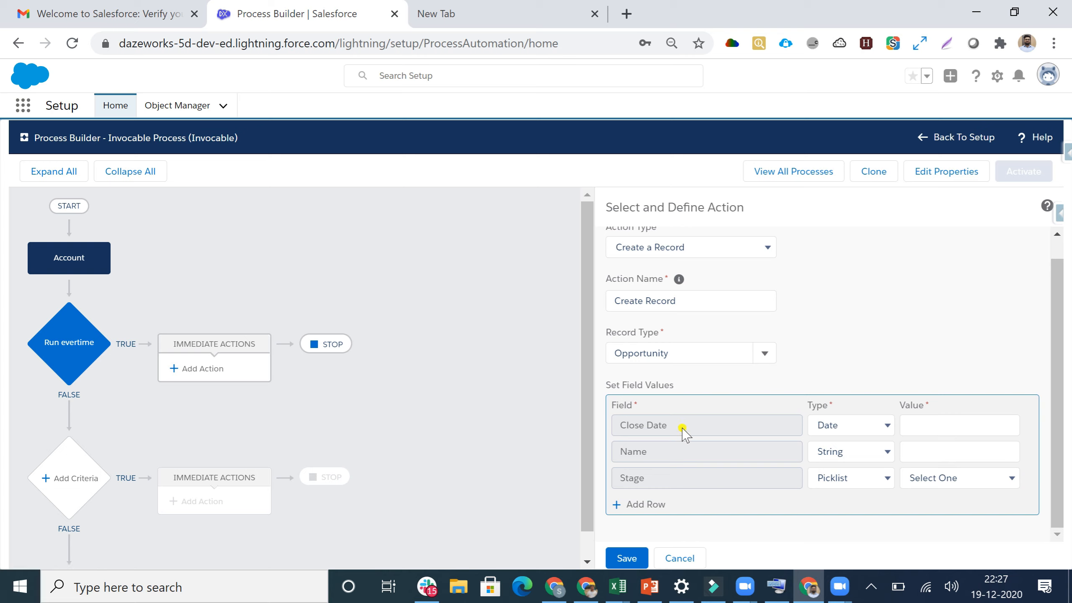
pyautogui.click(867, 426)
pyautogui.click(834, 503)
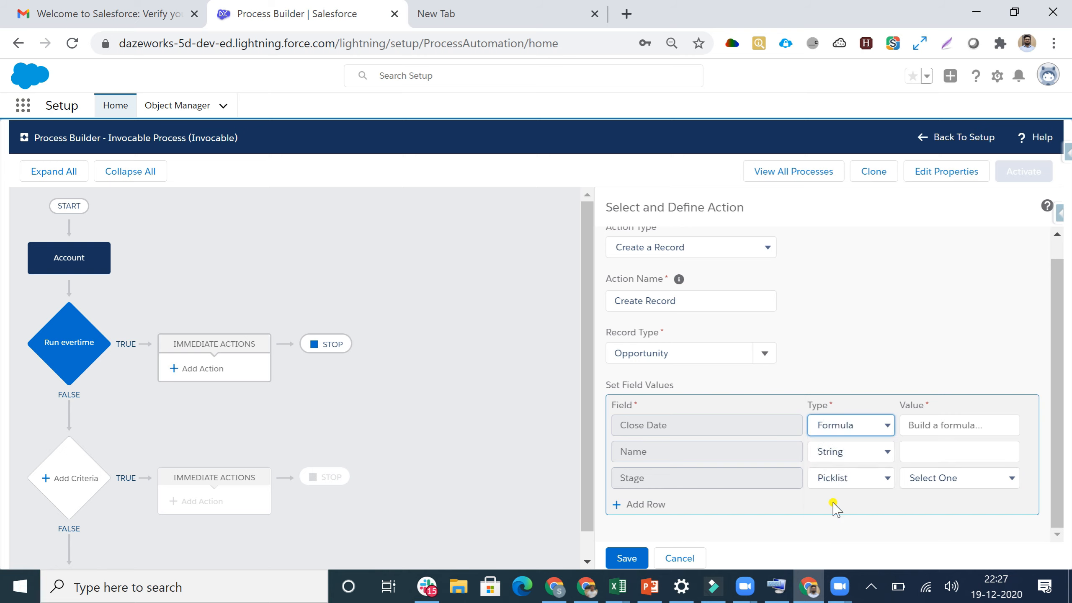
pyautogui.click(929, 426)
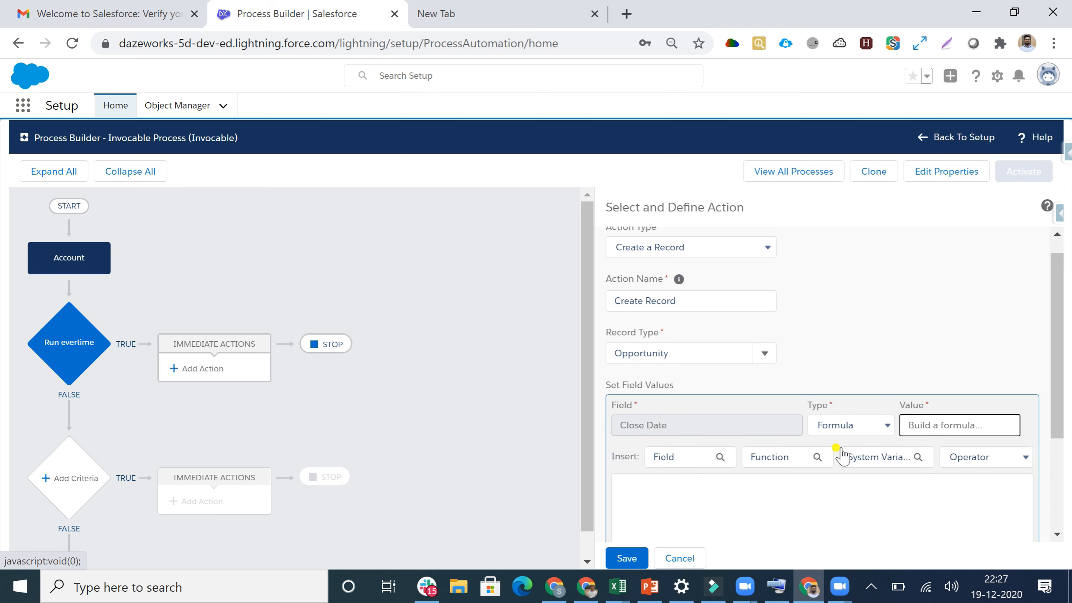
pyautogui.click(658, 502)
pyautogui.write('TOD')
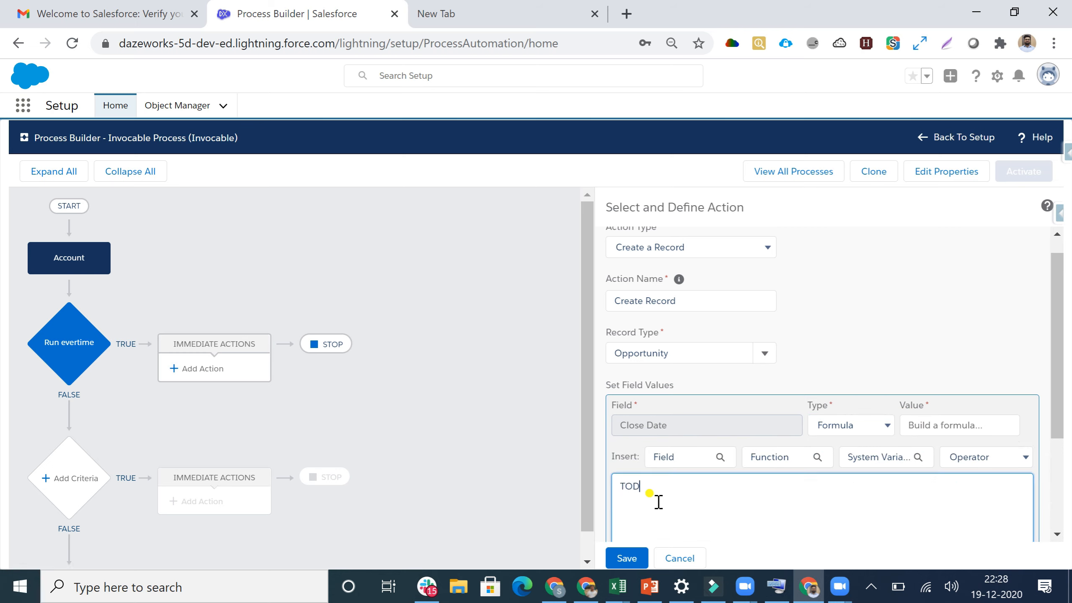
pyautogui.write('AY()')
pyautogui.scroll(-3, 672, 461)
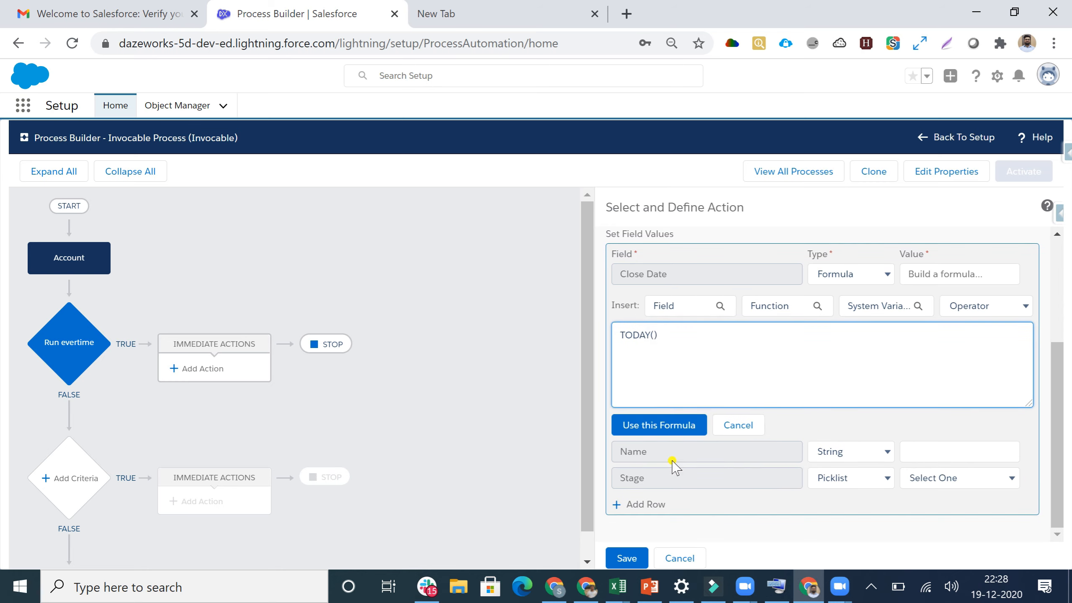
pyautogui.click(660, 423)
# - Set Name to field reference [Account].Name and Stage to Prospecting
pyautogui.click(857, 452)
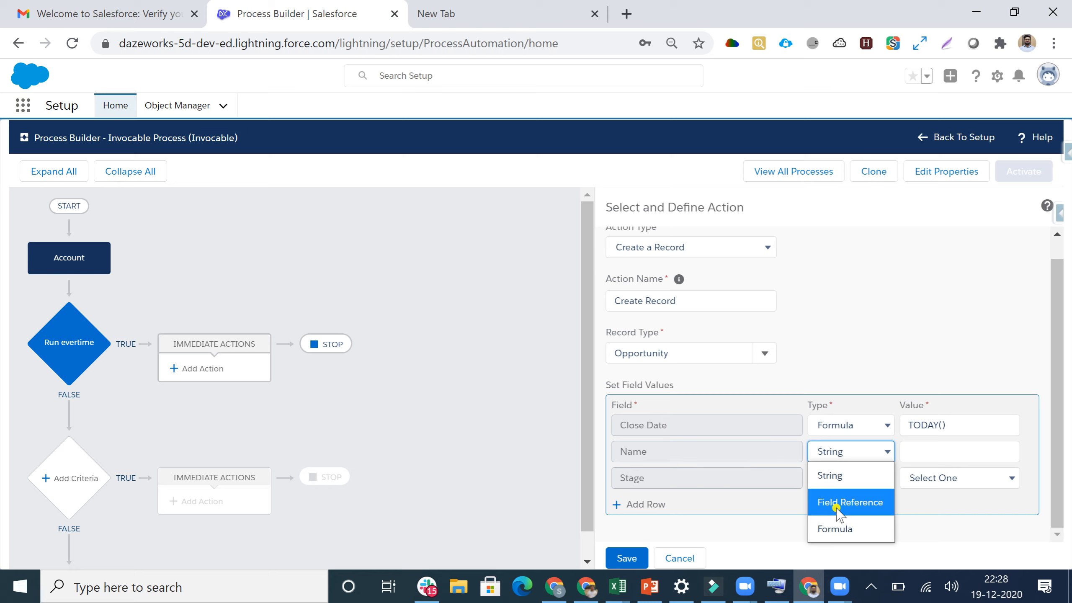
pyautogui.click(839, 509)
pyautogui.click(931, 455)
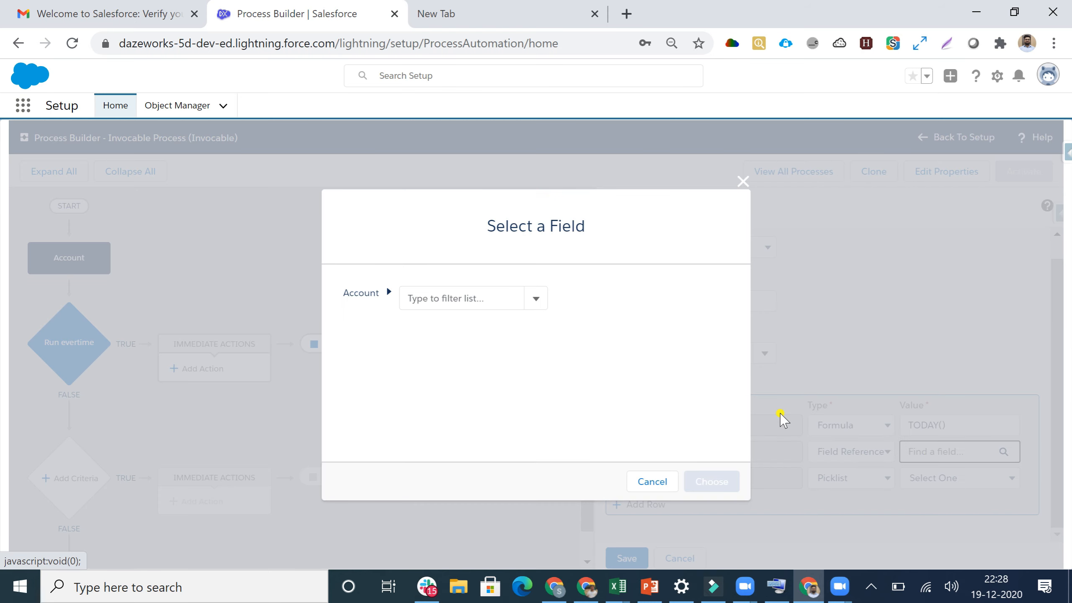
pyautogui.write('name')
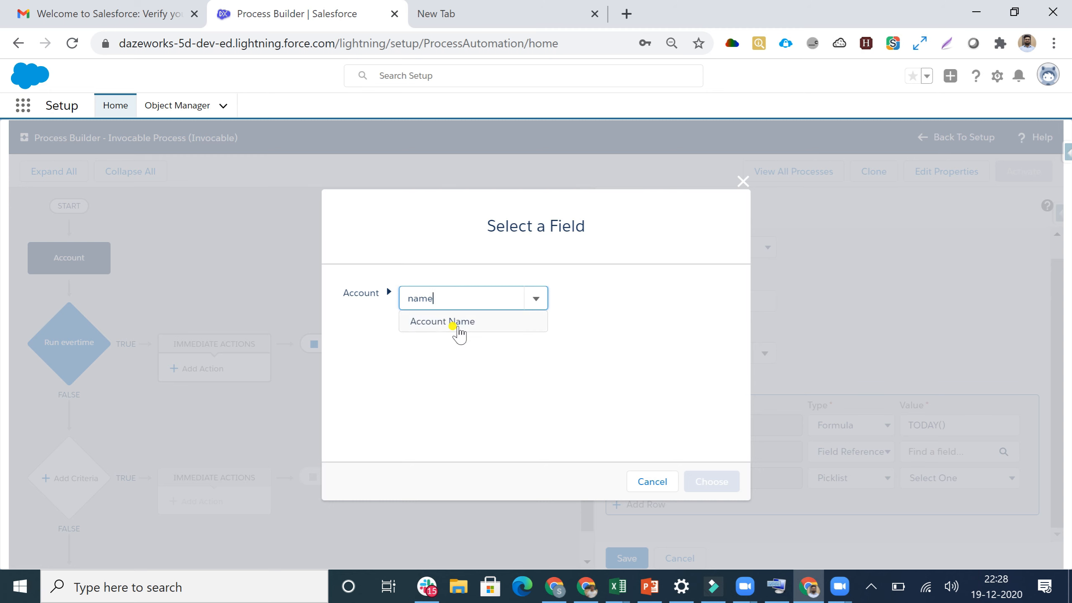
pyautogui.click(453, 325)
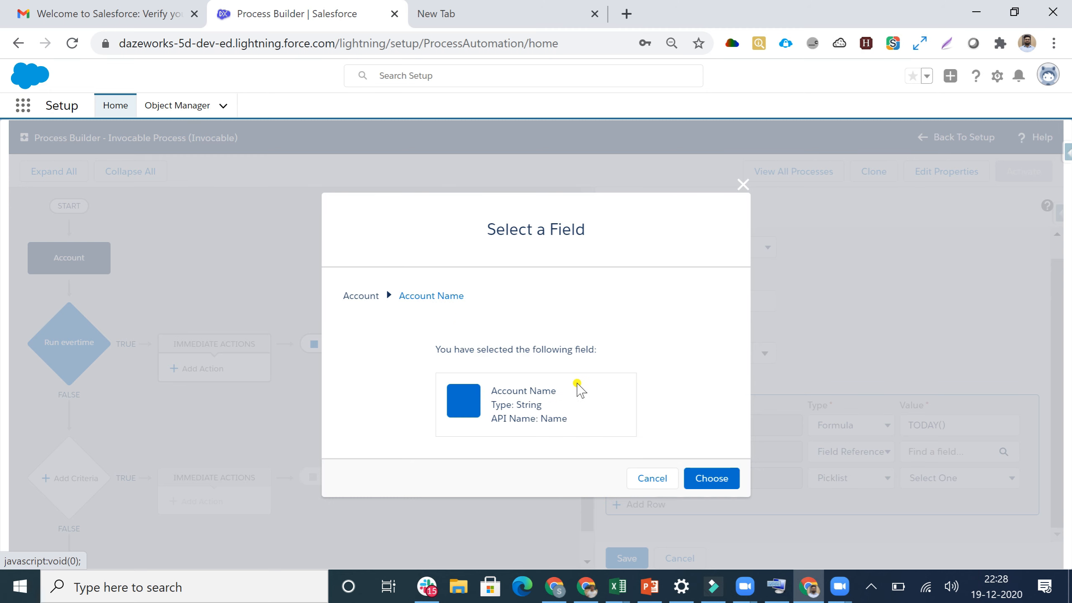
pyautogui.click(711, 481)
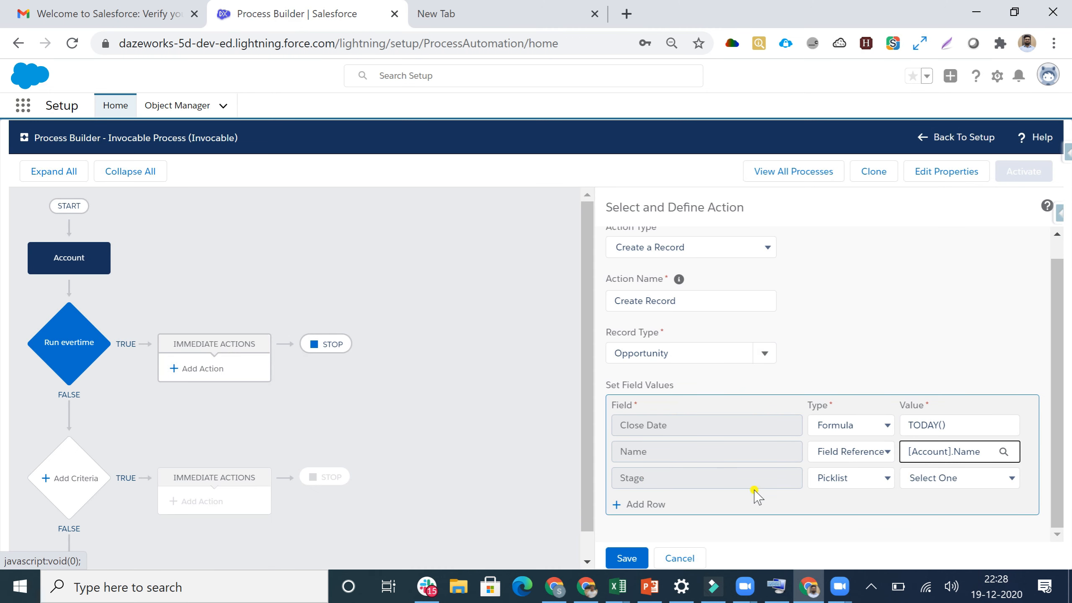
pyautogui.click(951, 482)
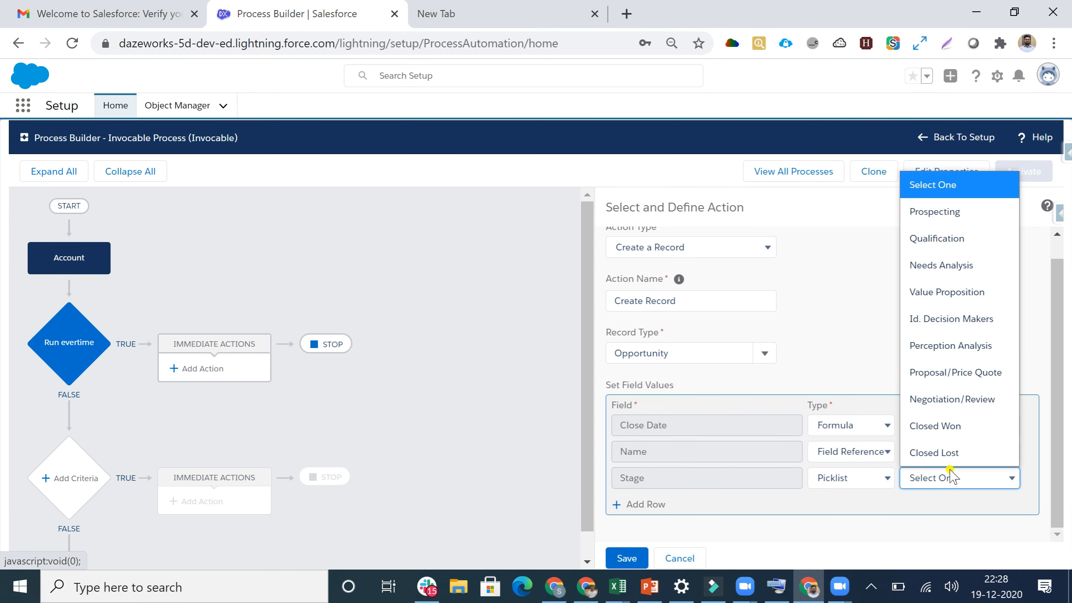
pyautogui.click(946, 212)
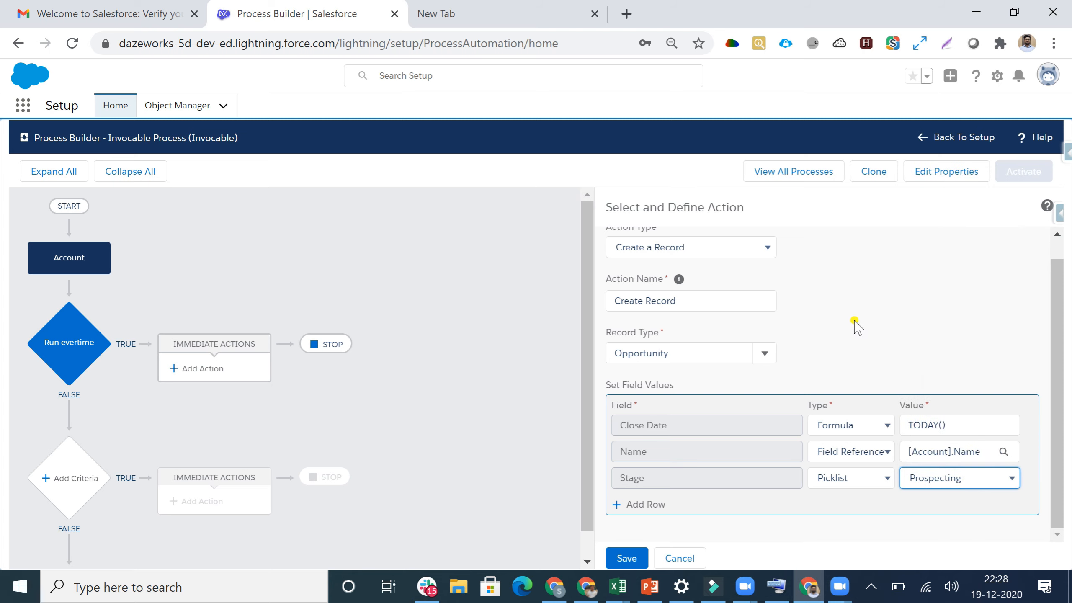
pyautogui.click(642, 506)
# - Map Account ID to field reference [Account].Id, save the action, and activate the process
pyautogui.scroll(-1, 658, 480)
pyautogui.click(644, 479)
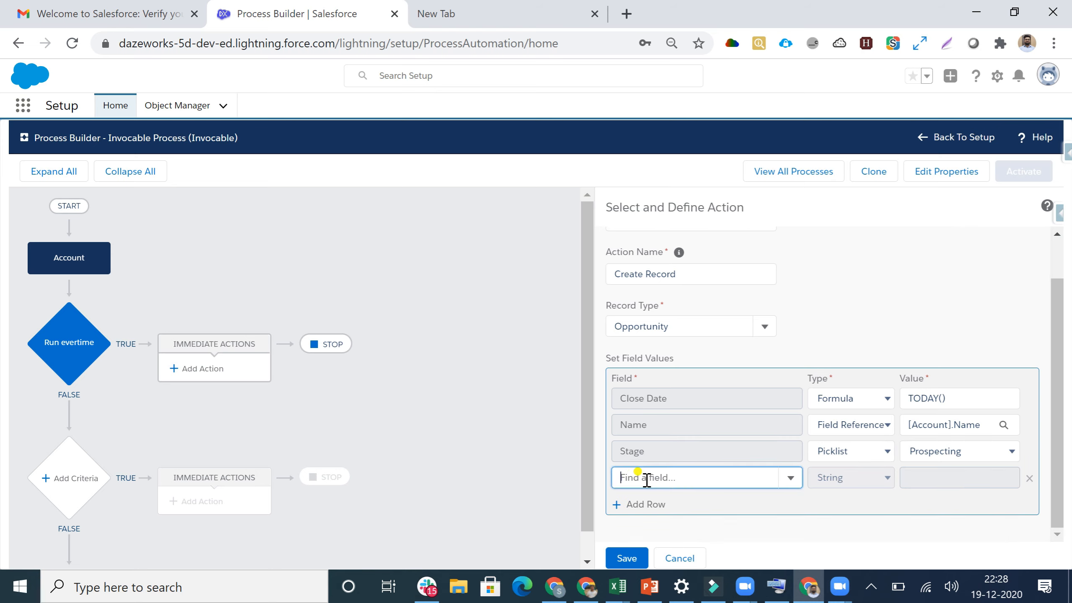
pyautogui.write('Acc')
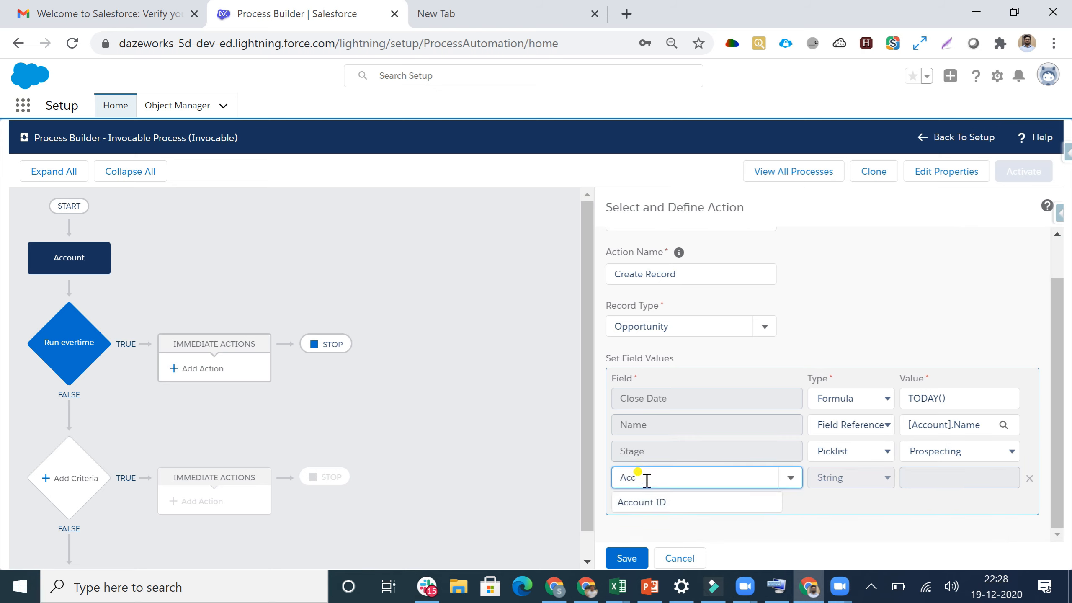
pyautogui.click(646, 502)
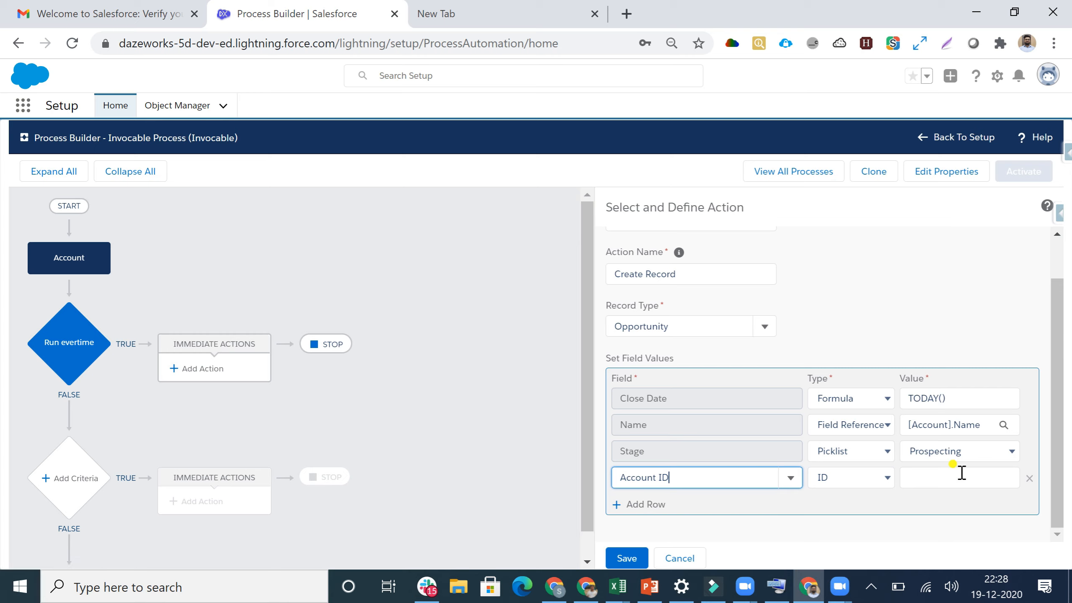
pyautogui.click(888, 478)
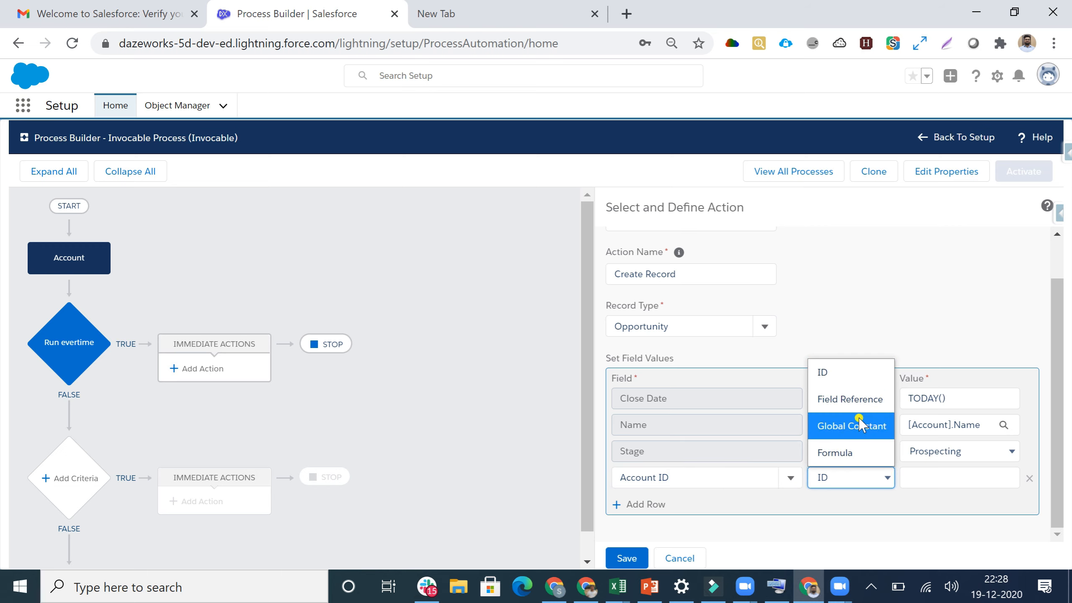
pyautogui.click(850, 400)
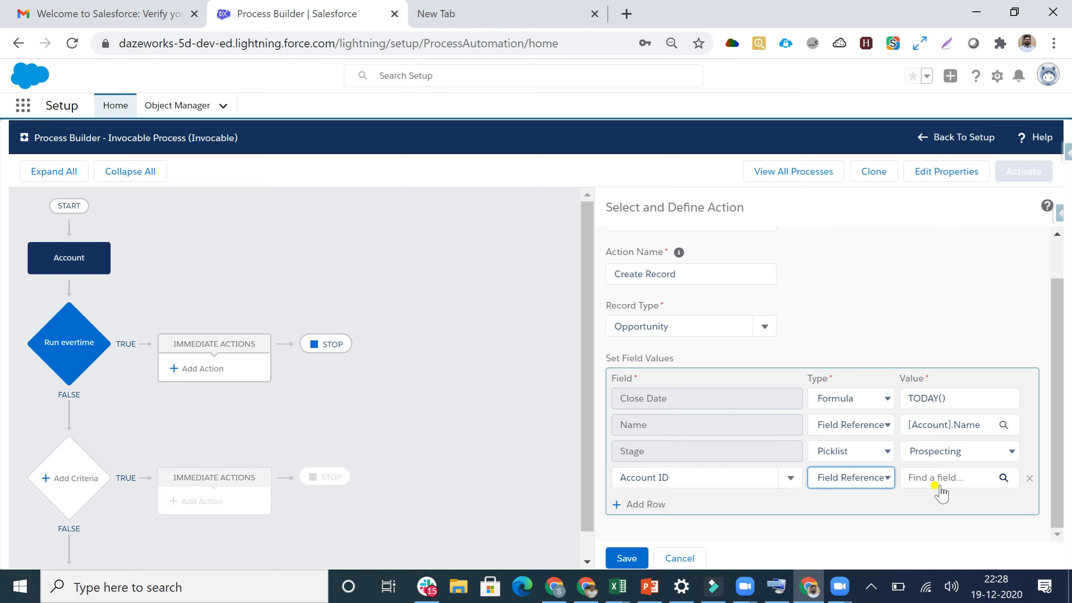
pyautogui.click(933, 478)
pyautogui.click(711, 478)
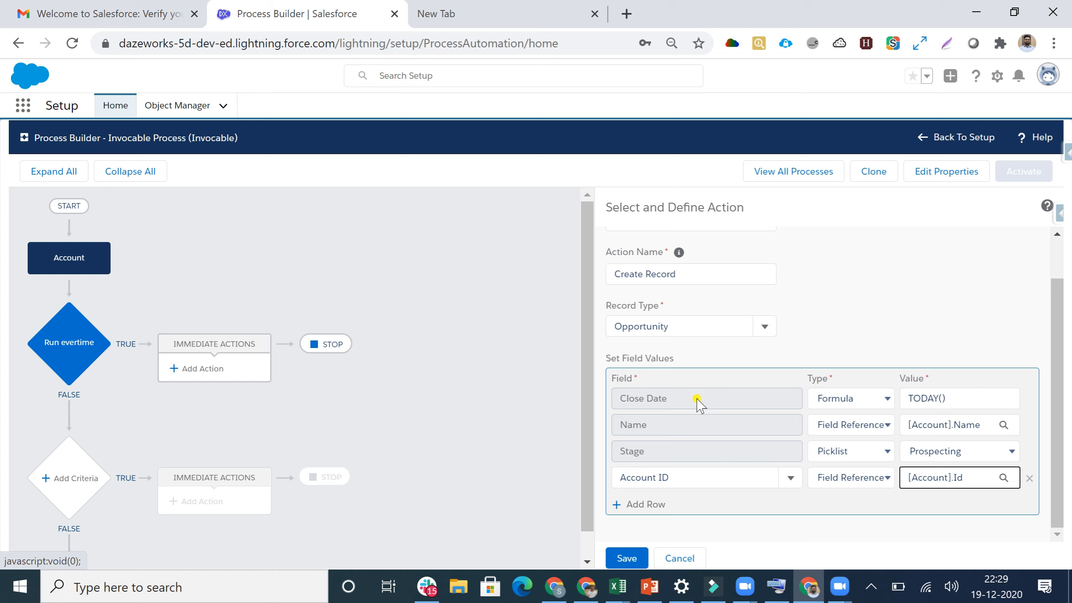
pyautogui.click(629, 558)
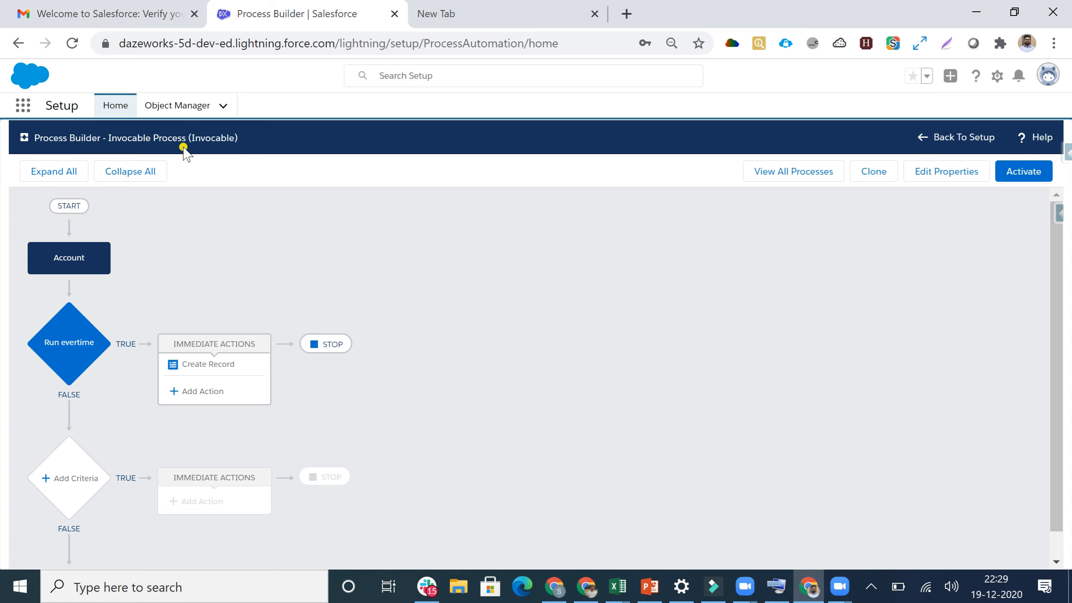
pyautogui.click(1025, 172)
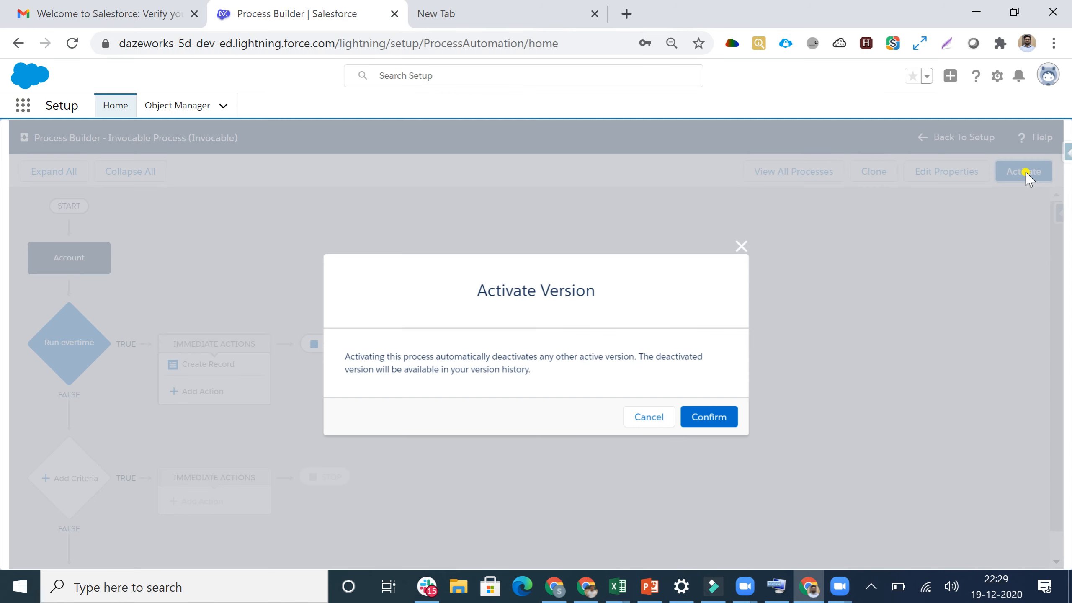
# - Confirm activation, then reload Process Builder in a duplicated tab to show My Processes
pyautogui.click(722, 416)
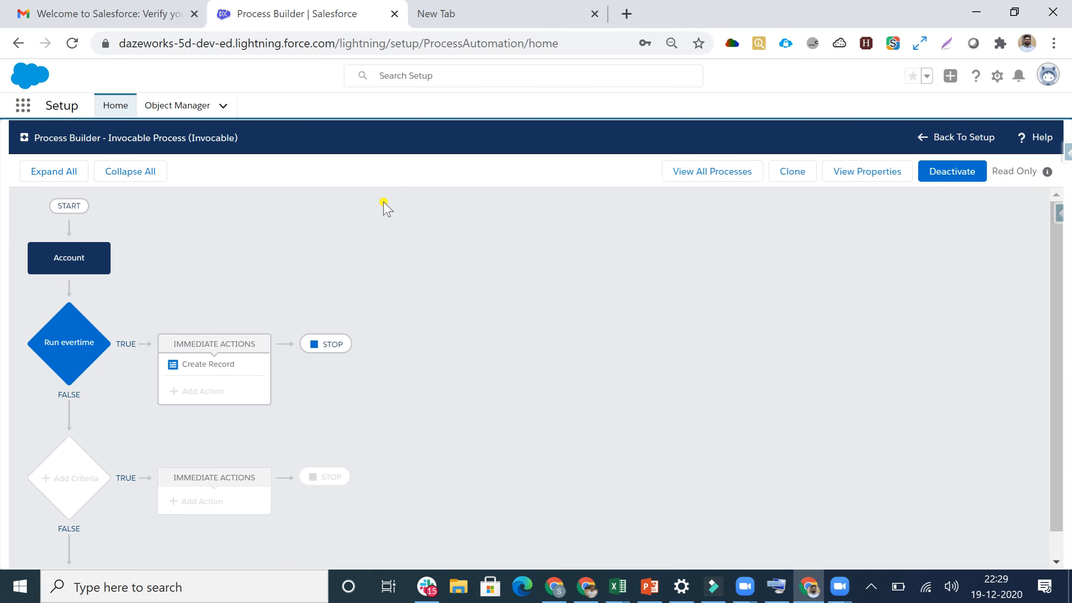
pyautogui.rightClick(288, 12)
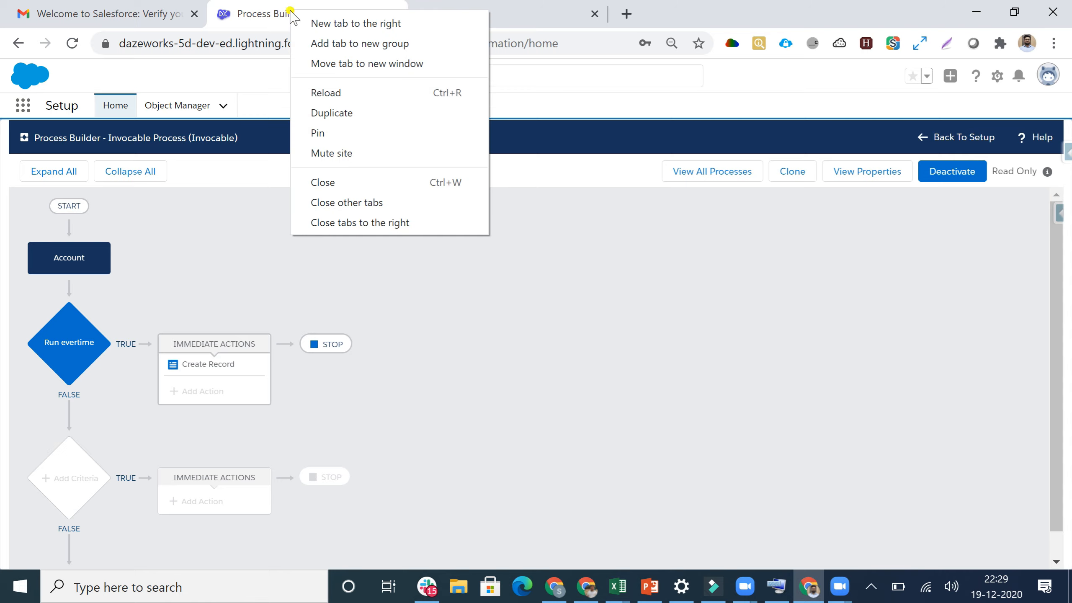
pyautogui.click(332, 113)
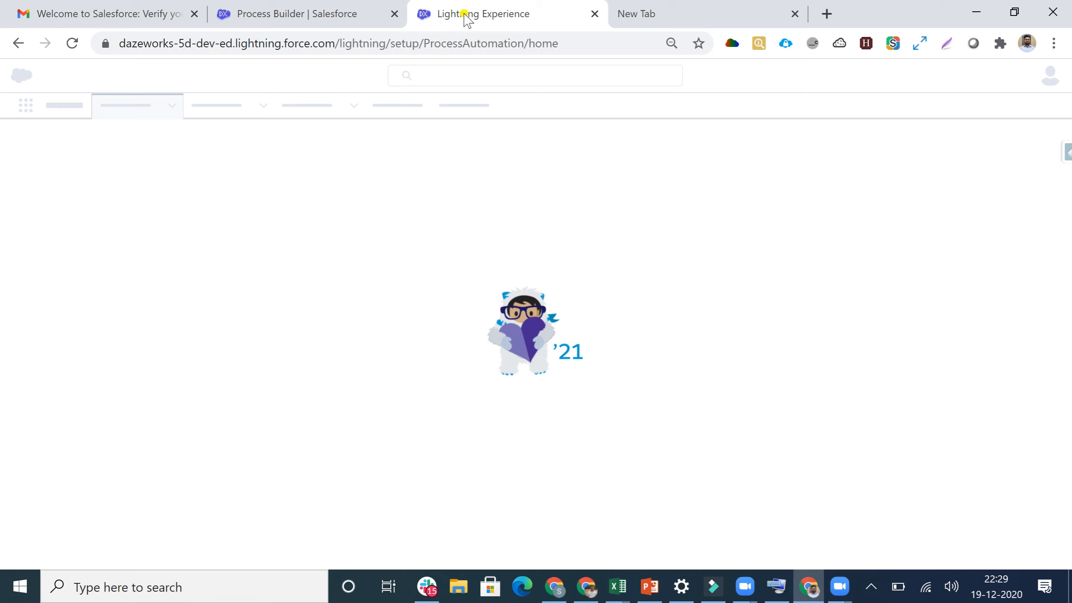
pyautogui.click(270, 12)
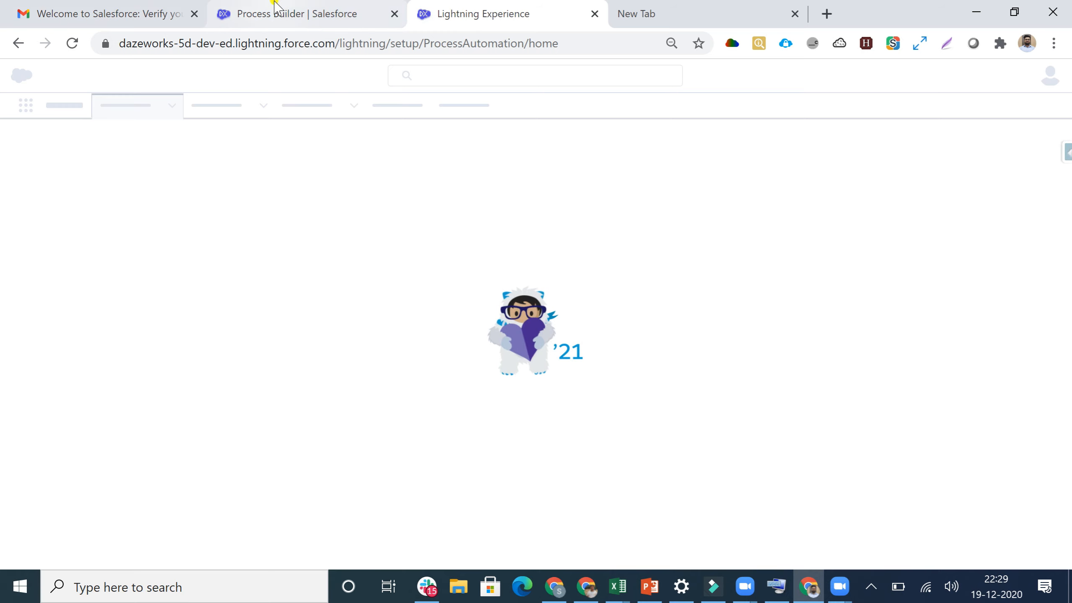
pyautogui.click(72, 43)
pyautogui.click(464, 14)
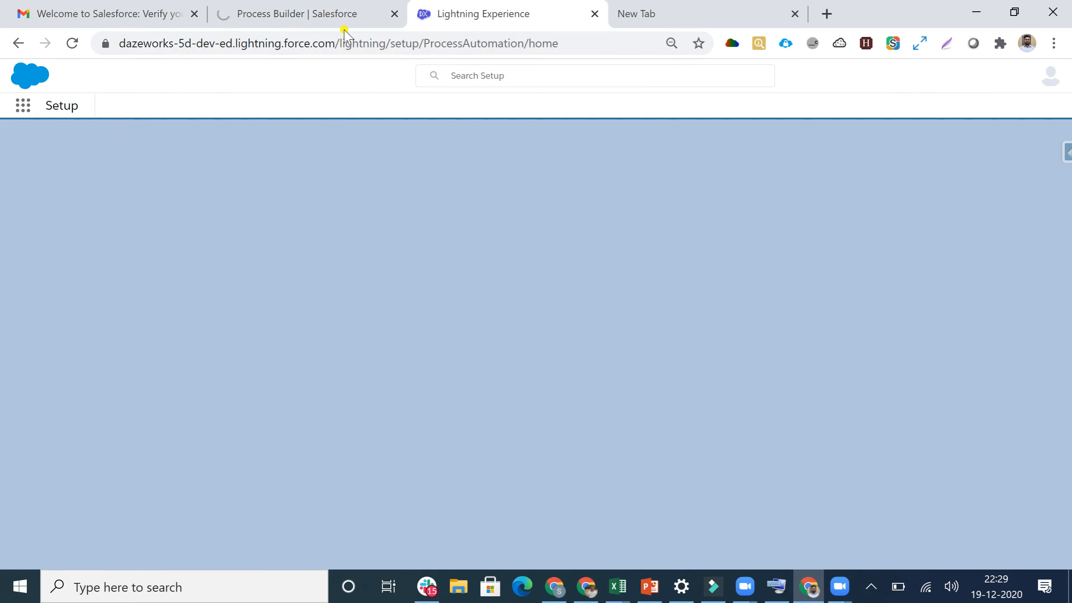
pyautogui.click(72, 43)
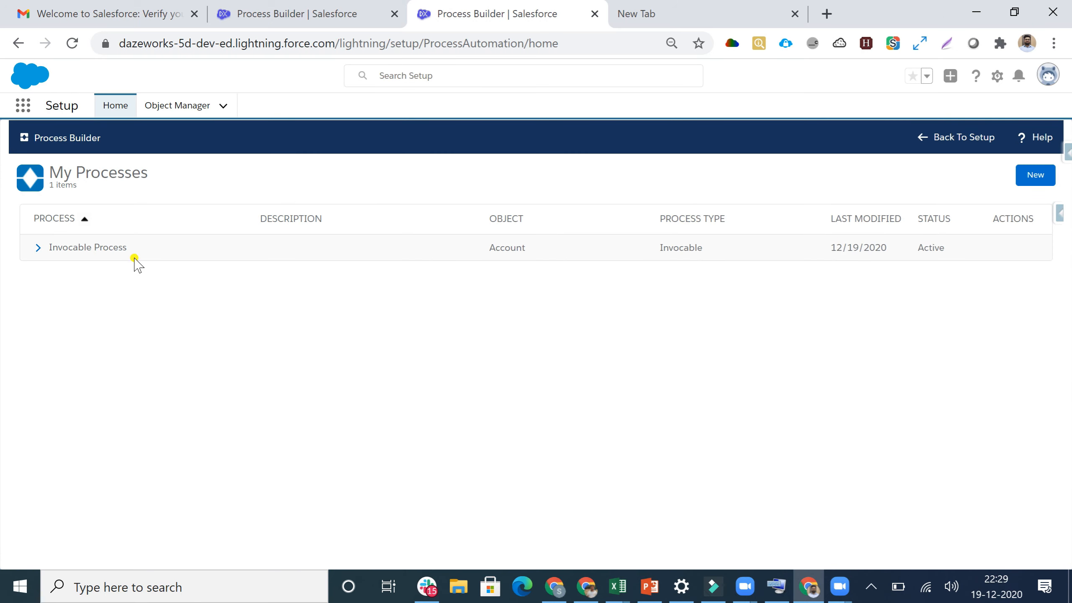
# - Create a new process 'Create Opportunity Record' that starts when a record changes
pyautogui.click(1031, 177)
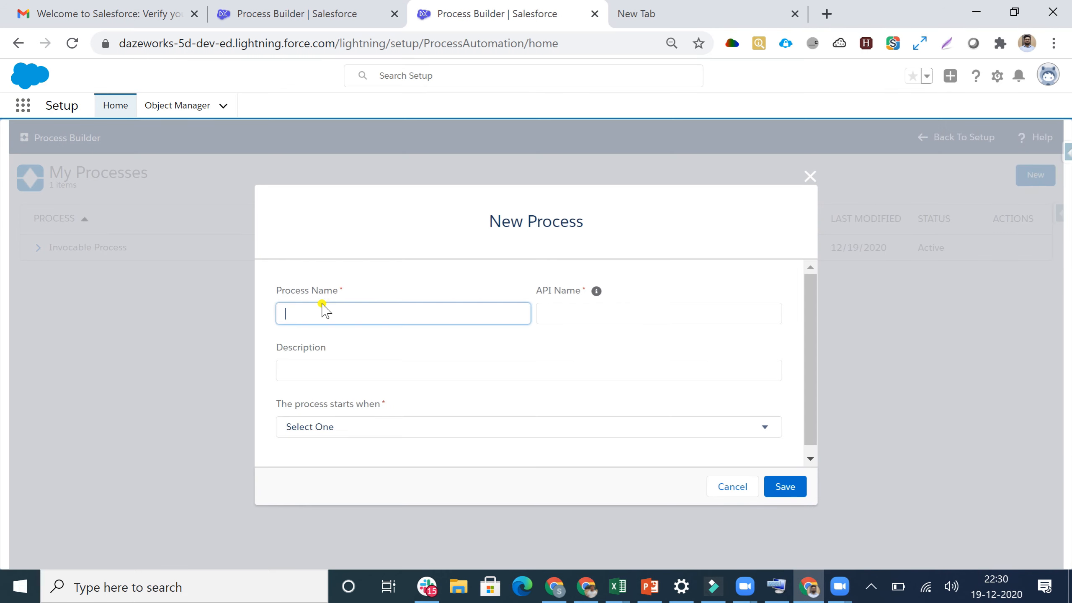
pyautogui.click(298, 313)
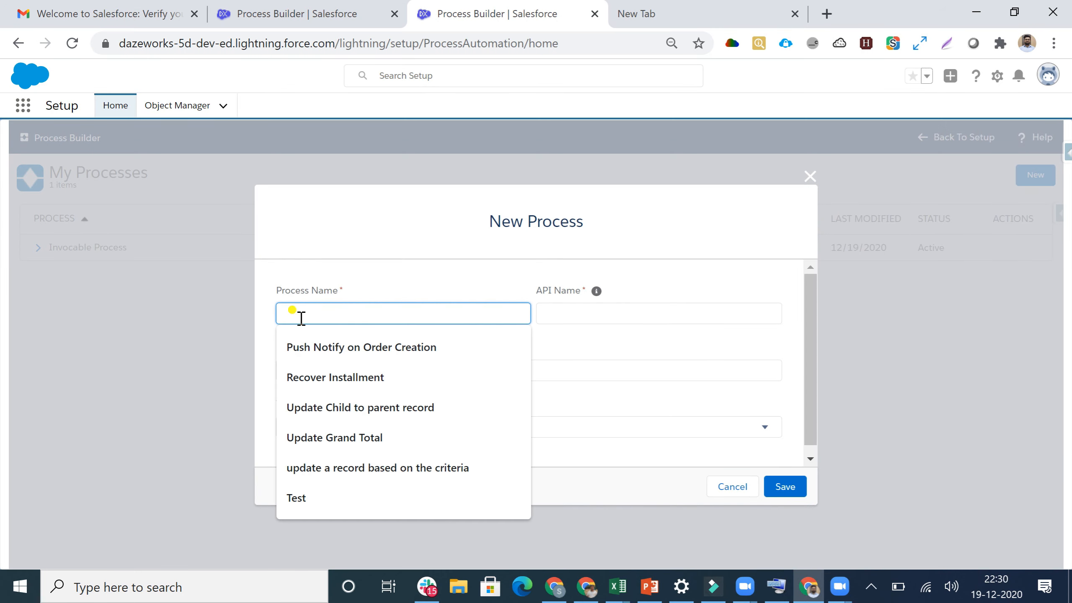
pyautogui.write('Create ')
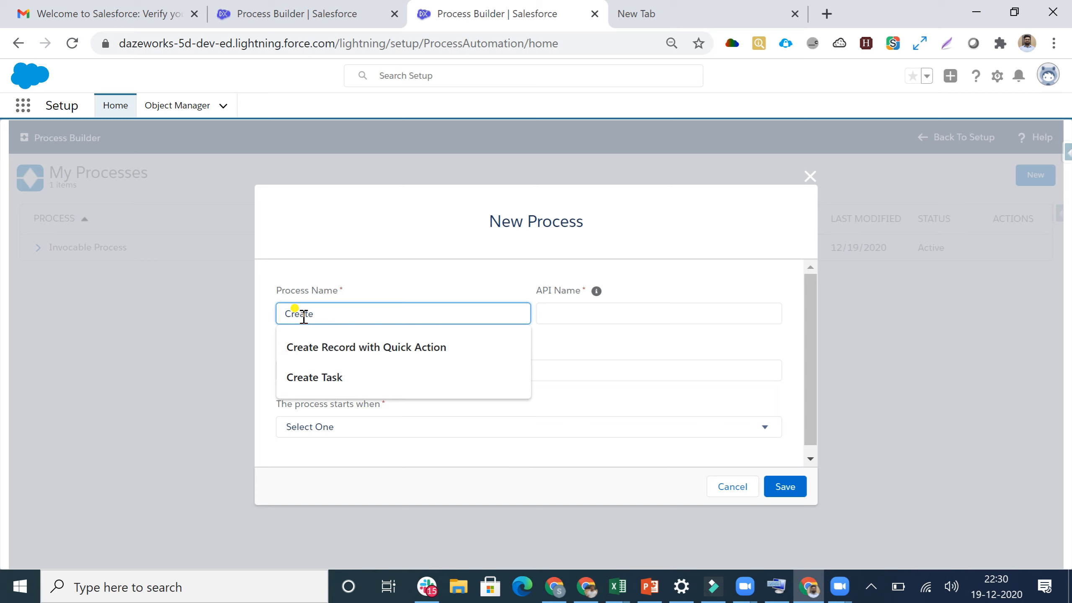
pyautogui.write('Opportunity Recod')
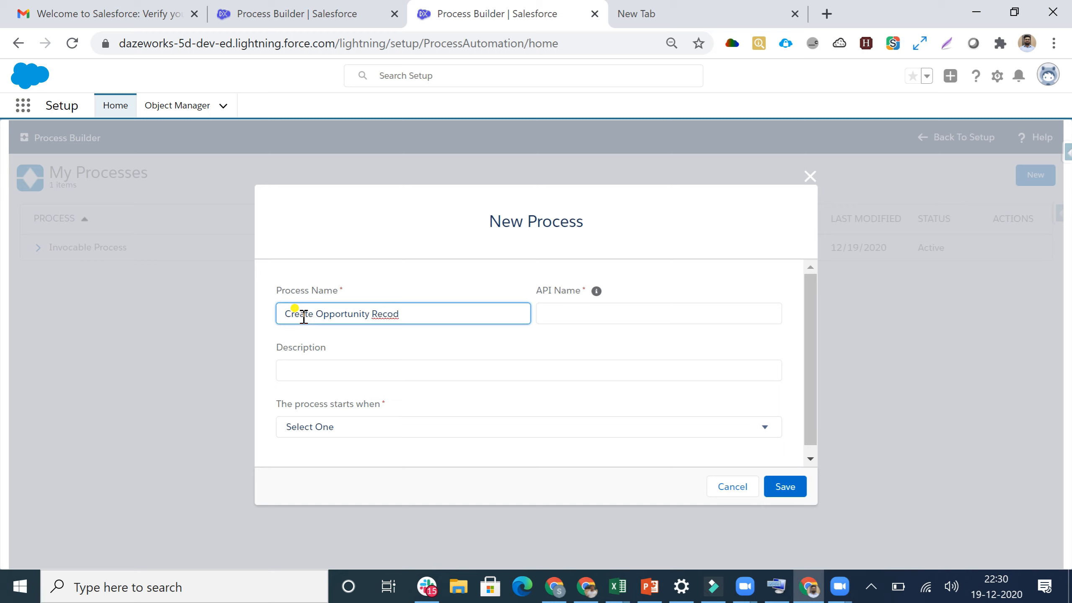
pyautogui.write('r')
pyautogui.click(589, 312)
pyautogui.click(384, 427)
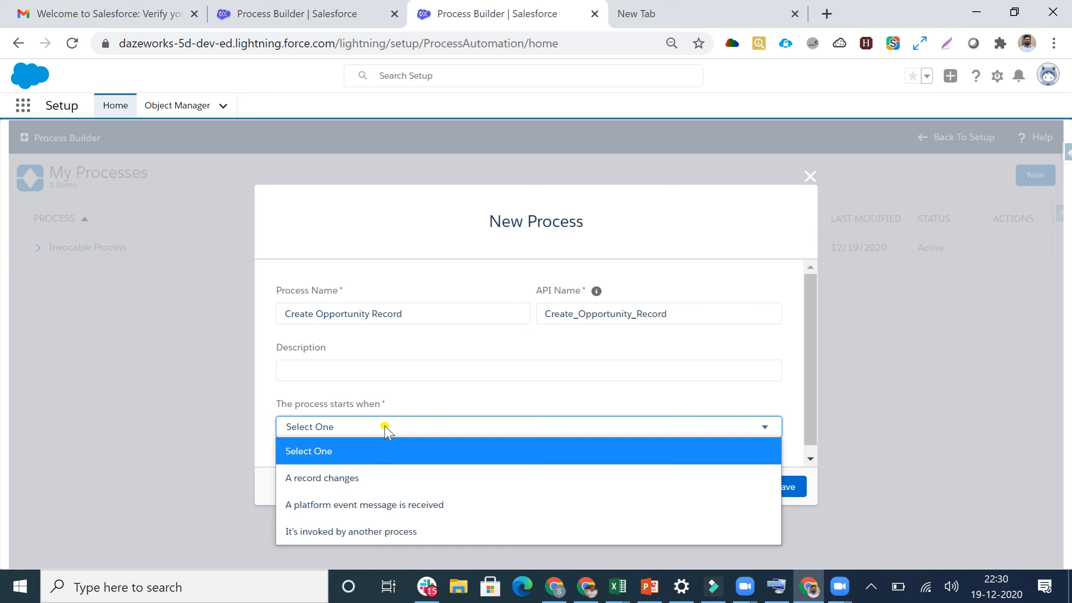
pyautogui.click(341, 481)
pyautogui.click(788, 488)
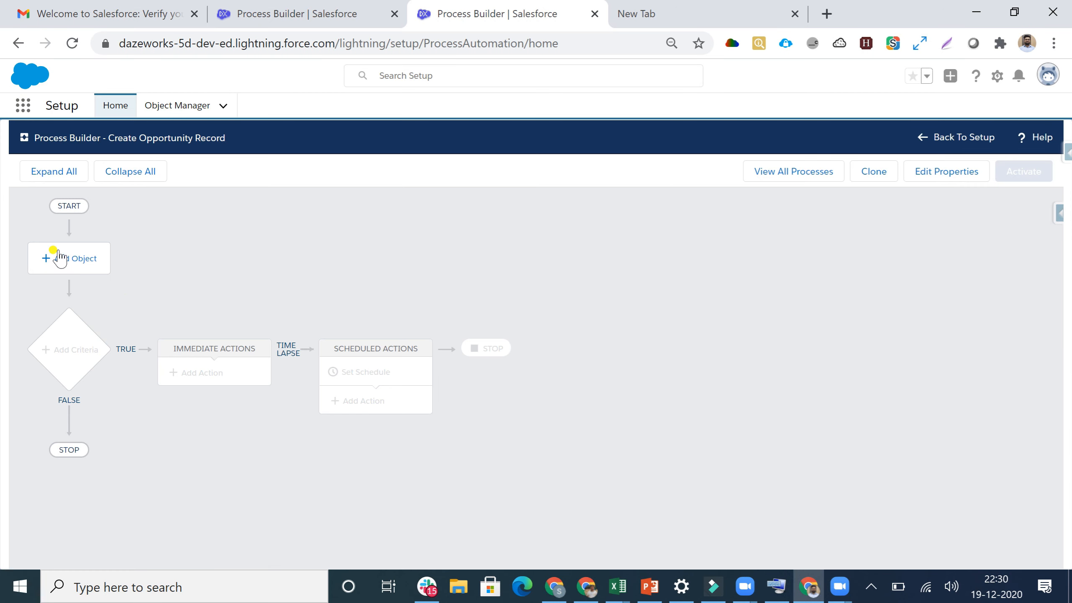
pyautogui.click(55, 258)
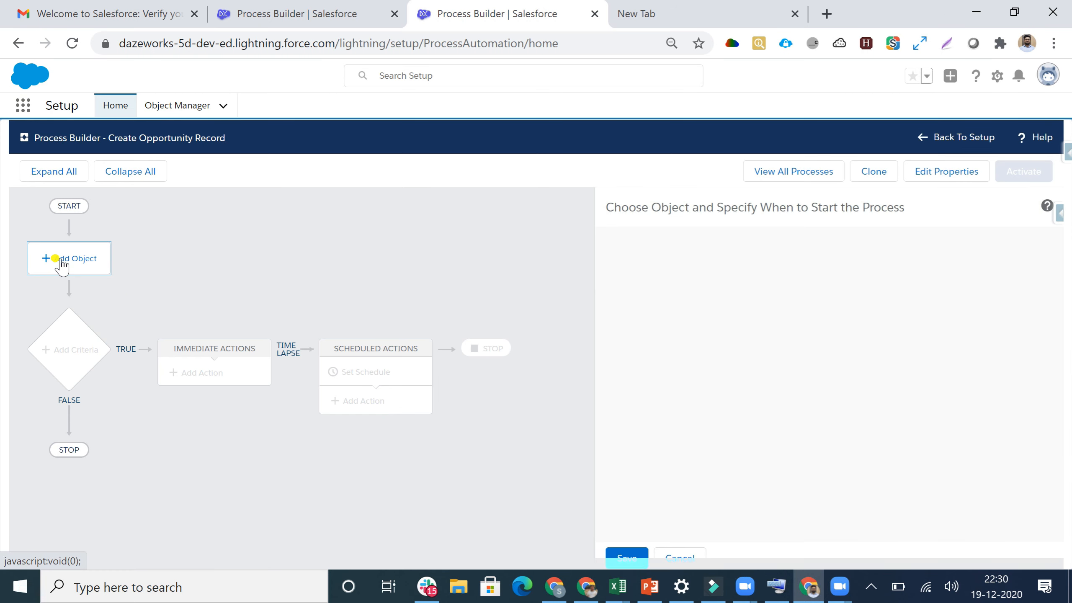
# - Set the new process's object to Account
pyautogui.click(652, 268)
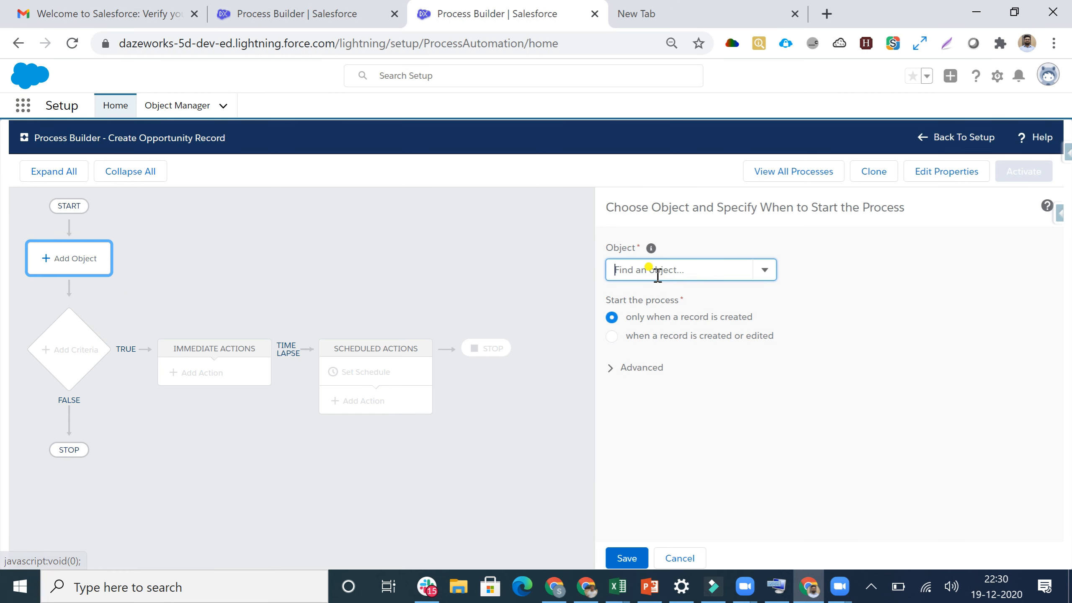
pyautogui.write('Acc')
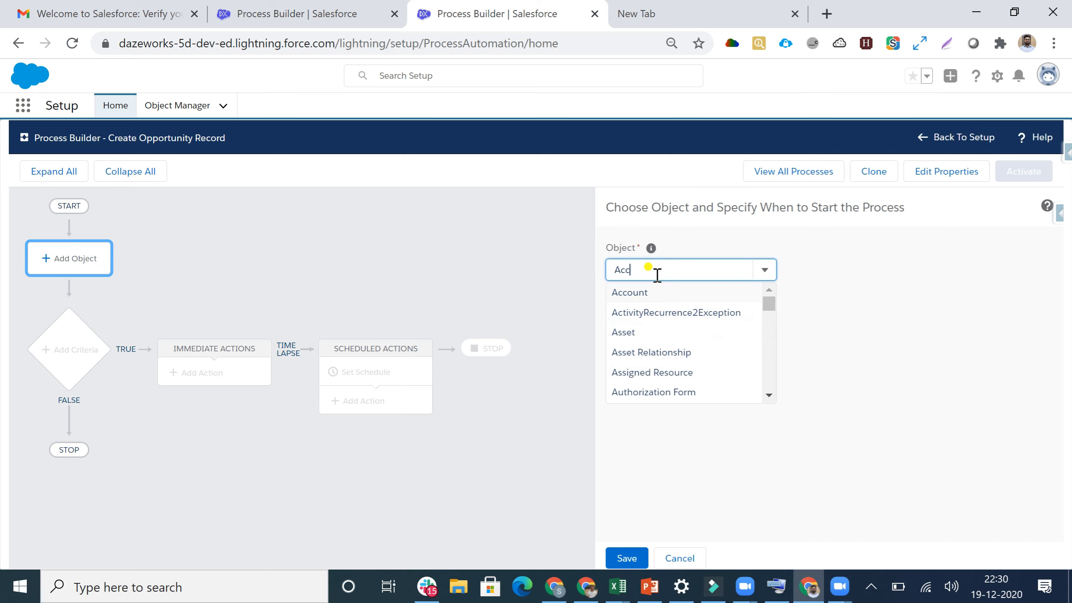
pyautogui.click(610, 291)
pyautogui.click(624, 558)
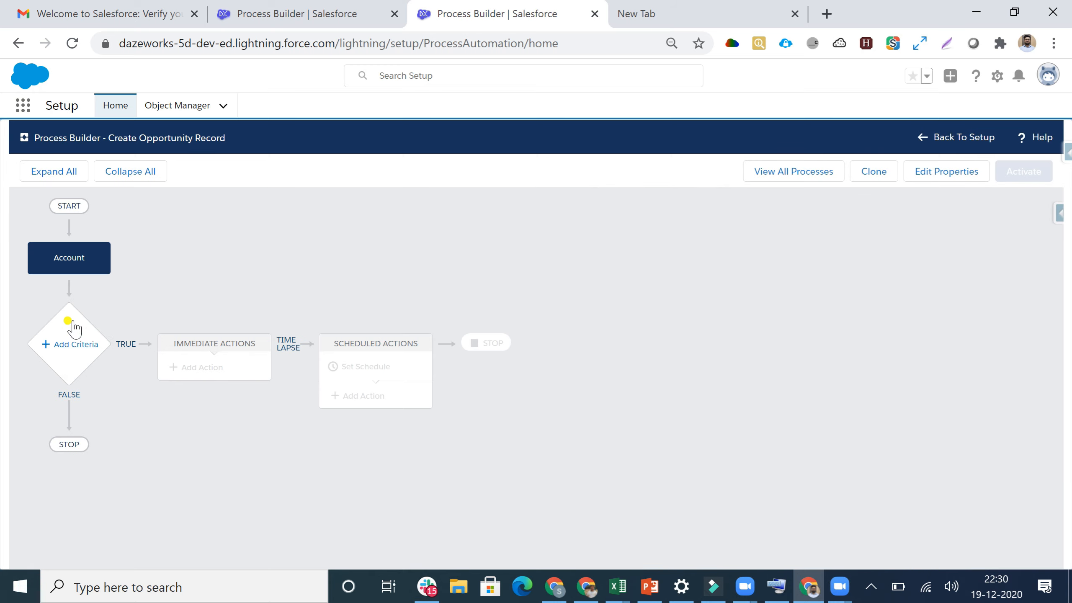
# - Add a condition-free 'Run evertime' criteria node that just executes the actions
pyautogui.click(68, 343)
pyautogui.click(549, 267)
pyautogui.write('Ru')
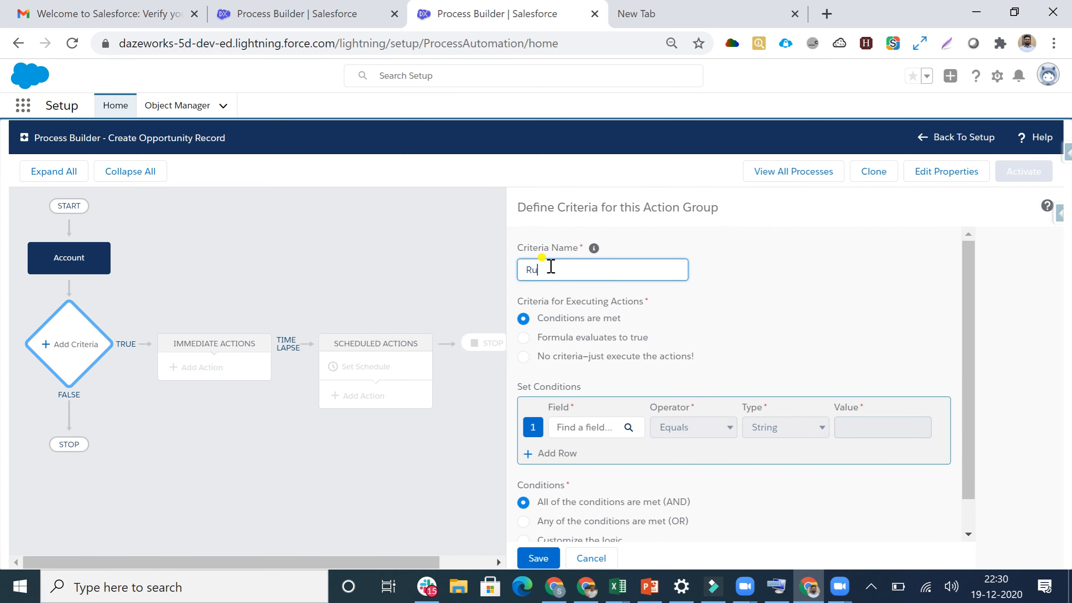
pyautogui.write('n evertime')
pyautogui.click(523, 357)
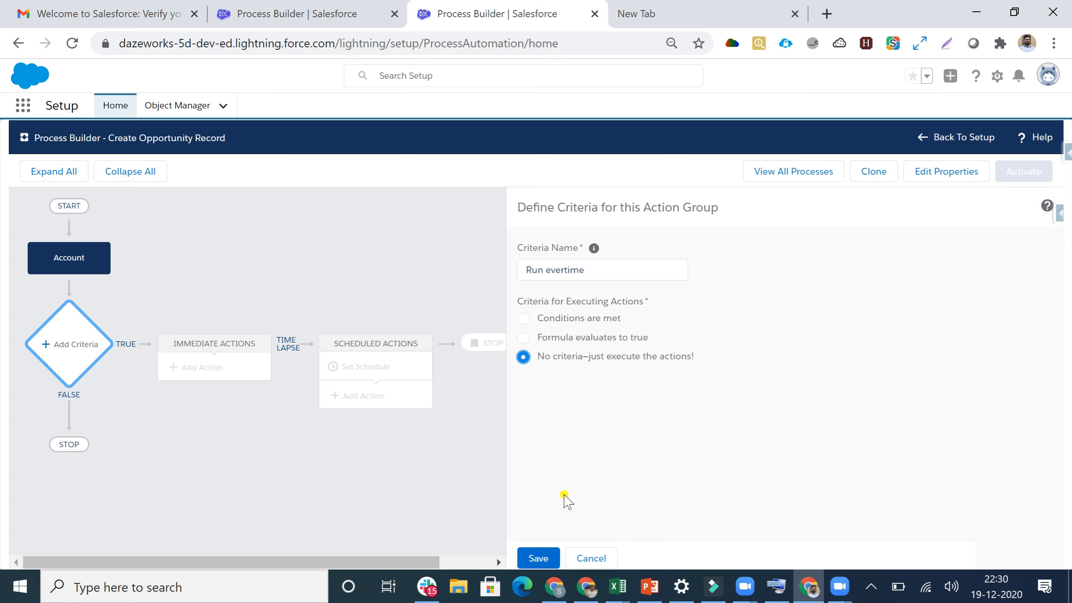
pyautogui.click(540, 558)
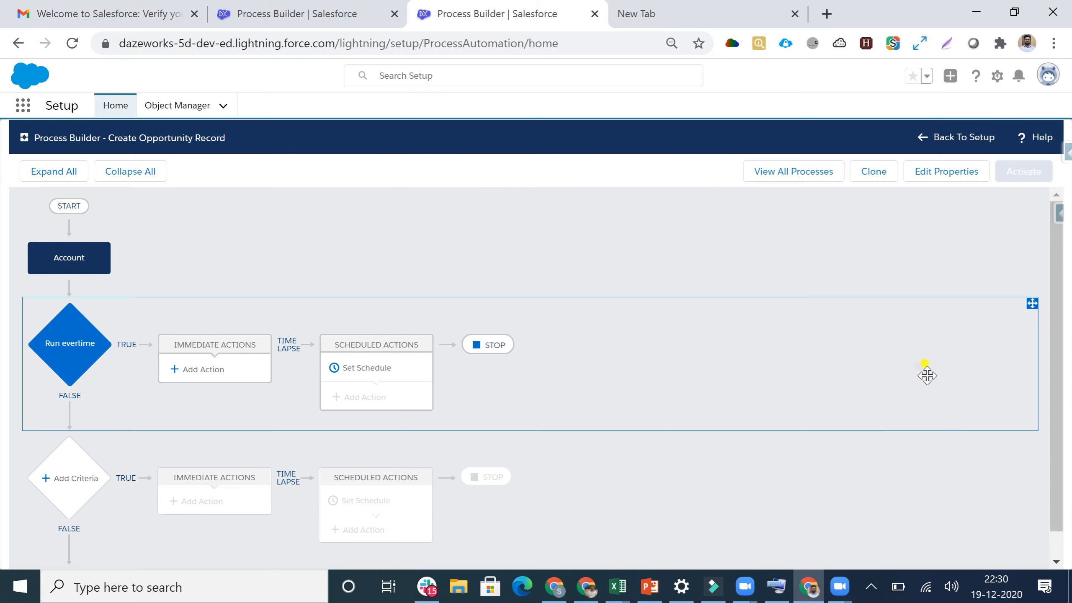
pyautogui.click(207, 370)
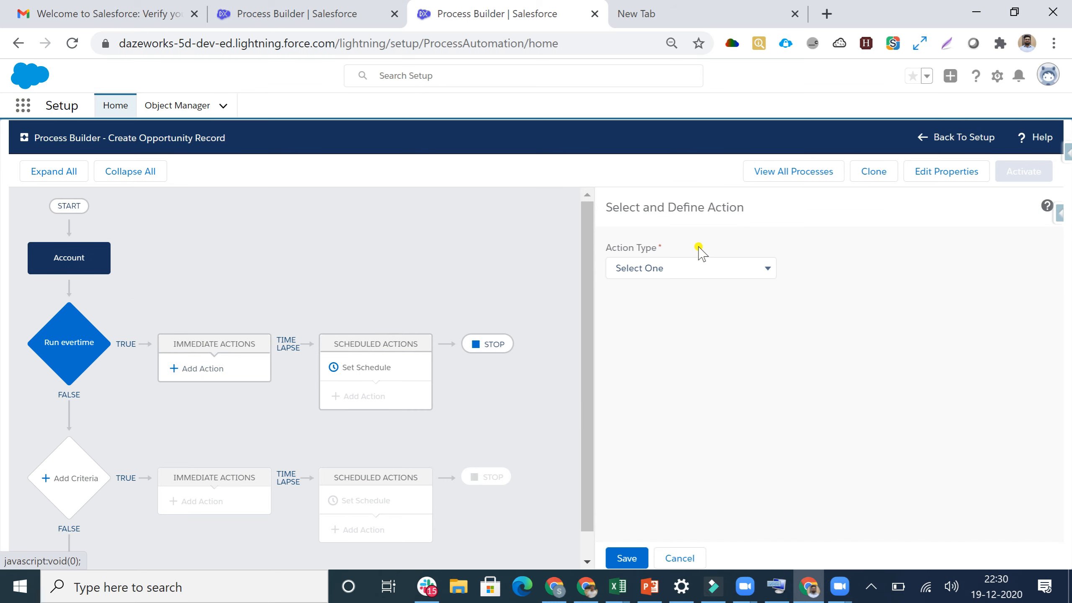
# - Start a Processes-type action named 'Inovable process' and open its Process lookup
pyautogui.click(678, 272)
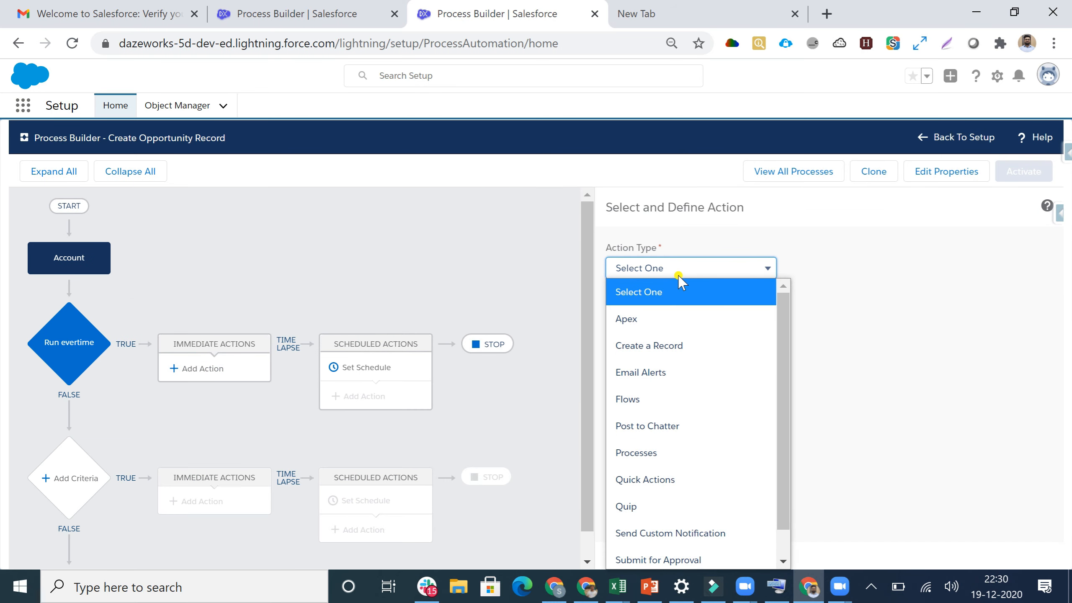
pyautogui.scroll(-1, 682, 295)
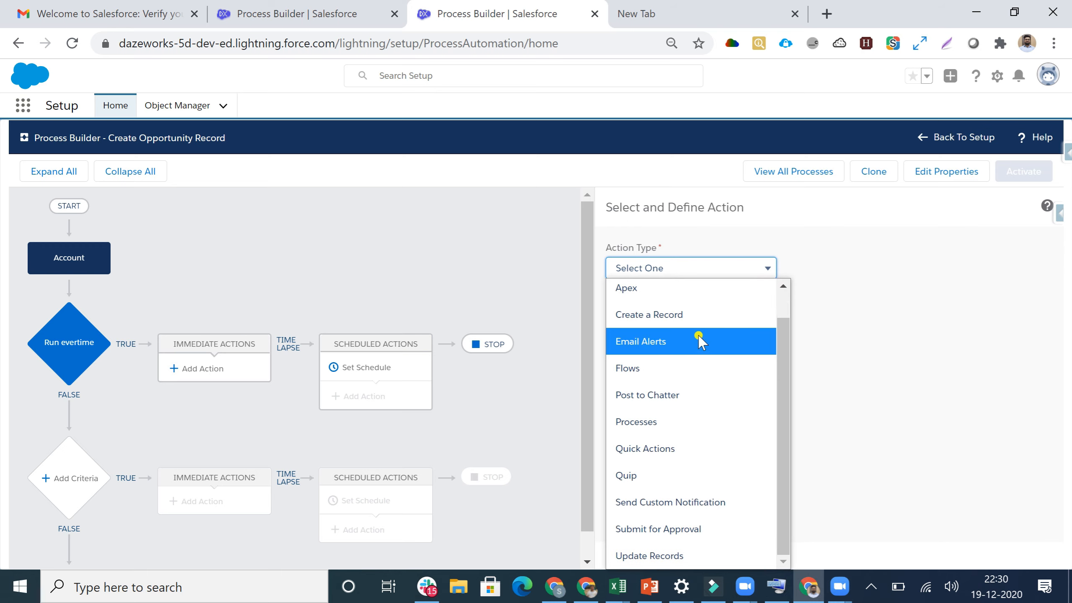
pyautogui.scroll(1, 697, 336)
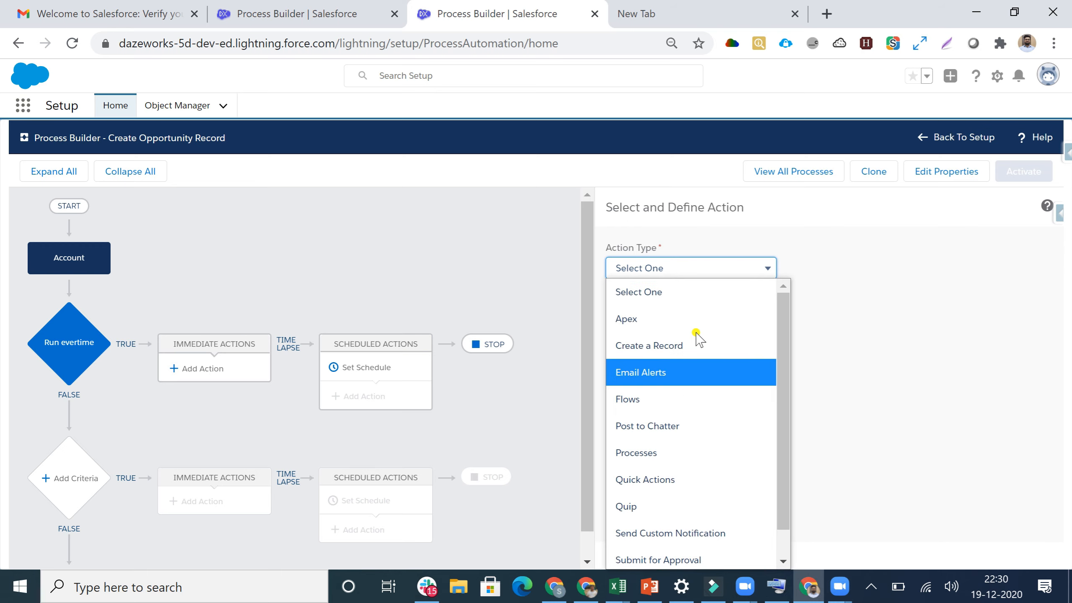
pyautogui.click(638, 453)
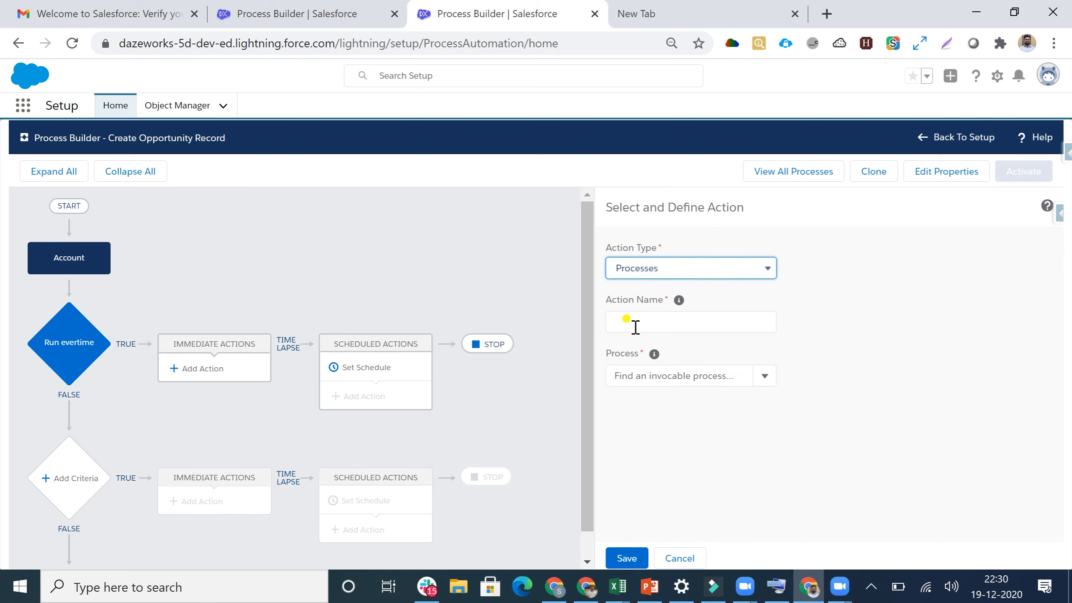
pyautogui.click(636, 324)
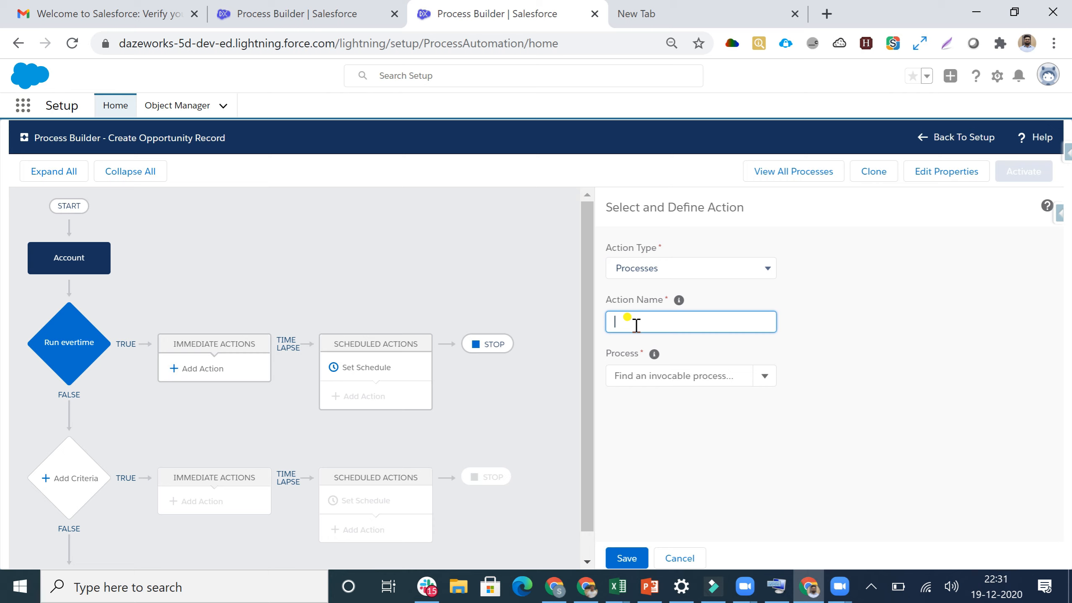
pyautogui.write('Inovabl')
pyautogui.write('e ')
pyautogui.write('p')
pyautogui.write('rov')
pyautogui.write('cess')
pyautogui.click(630, 375)
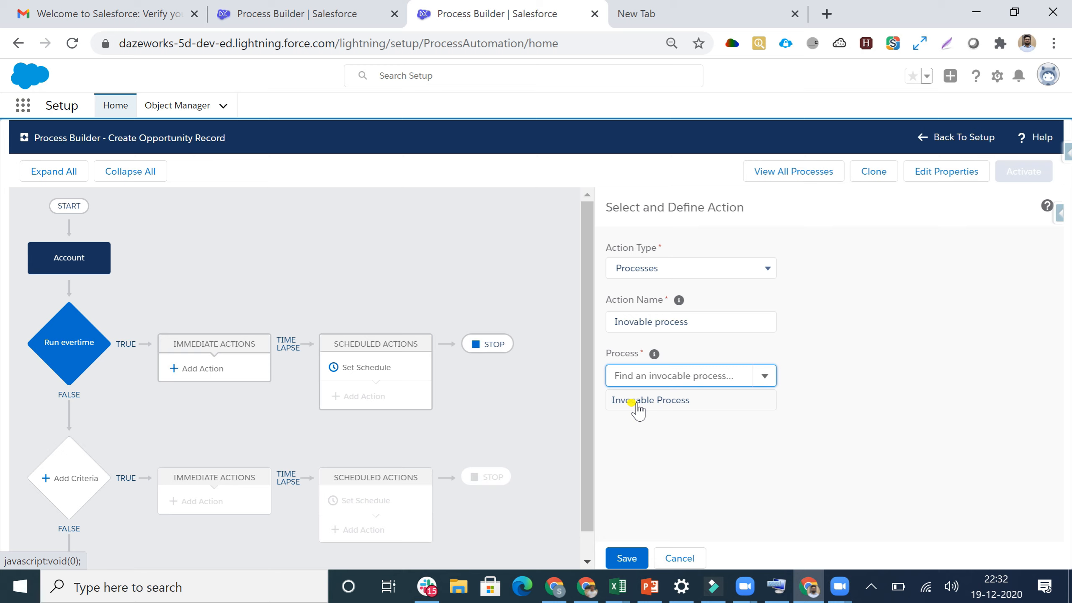
# - Call Invocable Process with SObject set to [Account] and save the action
pyautogui.click(639, 404)
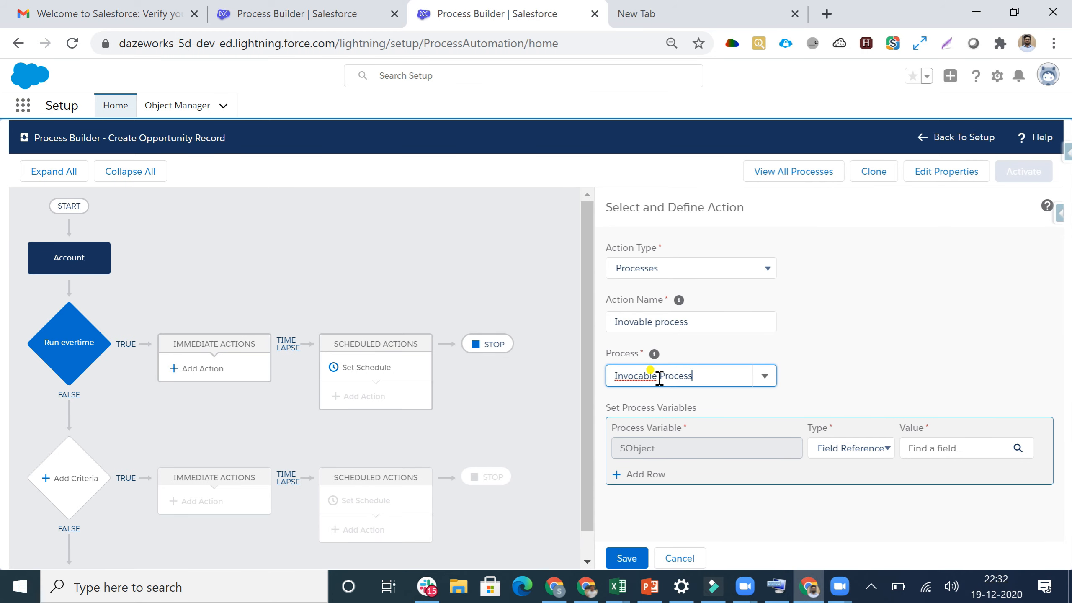
pyautogui.click(928, 450)
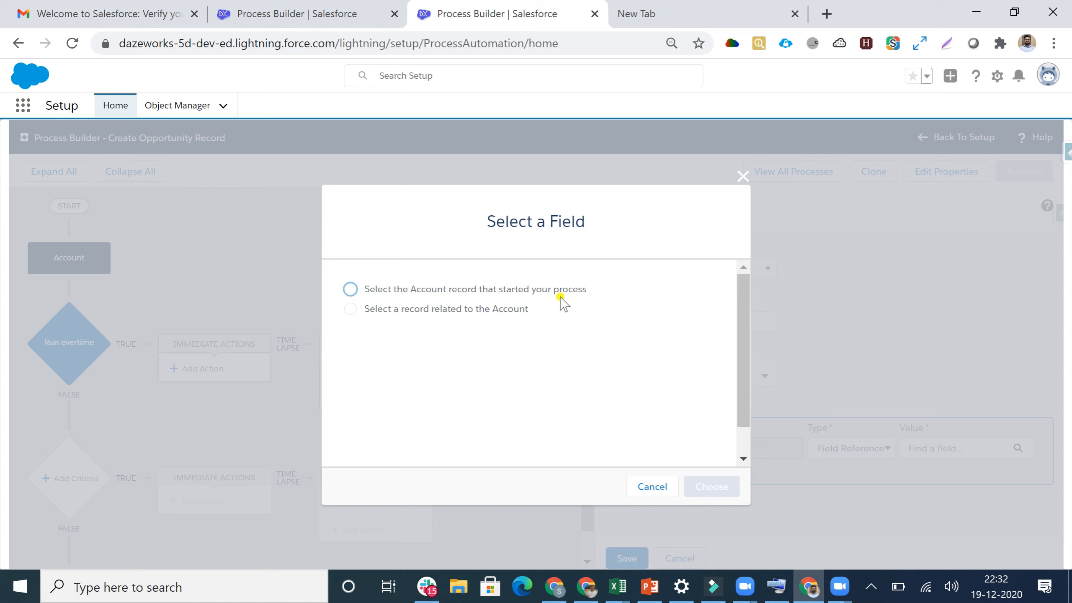
pyautogui.click(350, 289)
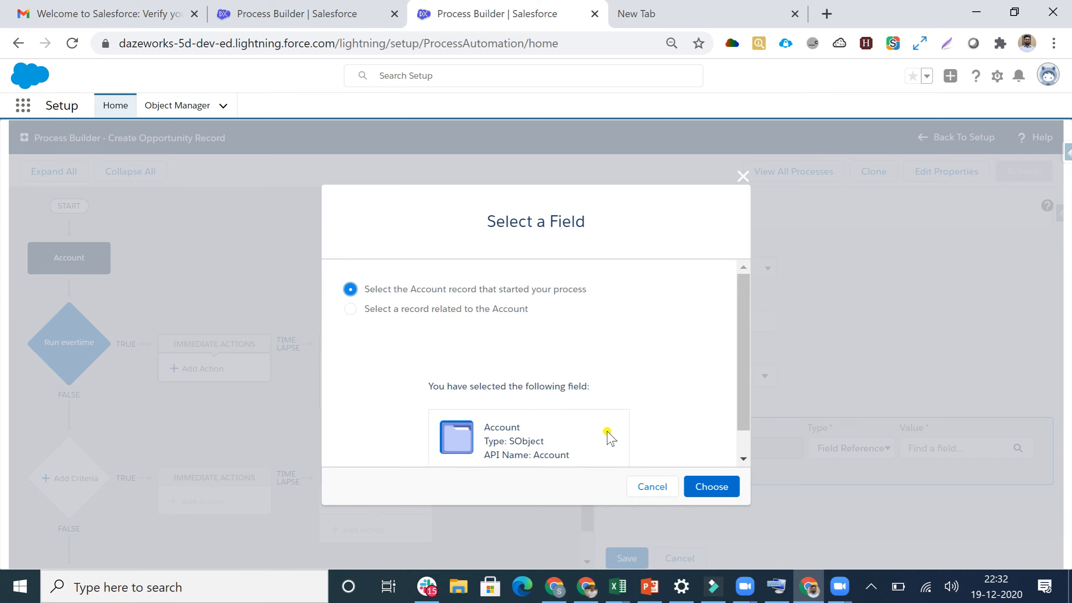
pyautogui.click(699, 492)
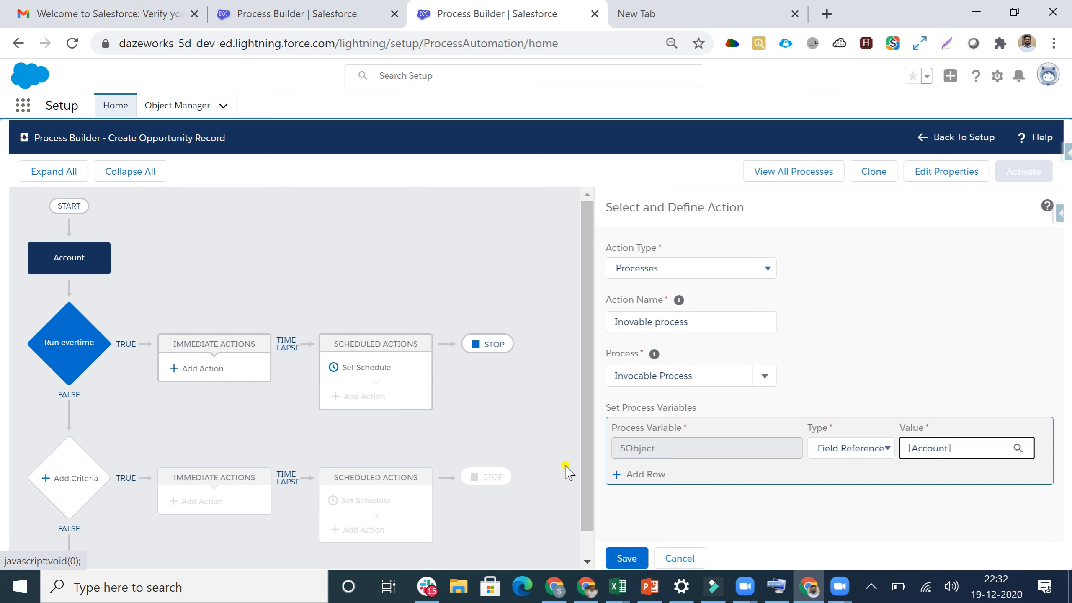
pyautogui.click(624, 559)
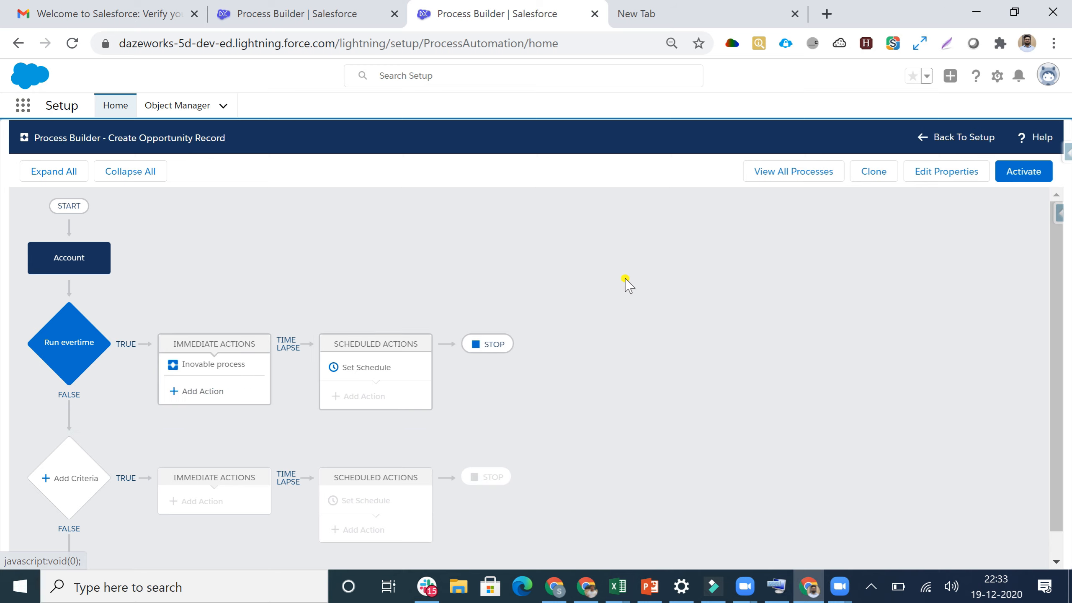
# - Activate Create Opportunity Record, then open Accounts from an App Launcher search for 'Acco'
pyautogui.click(1011, 177)
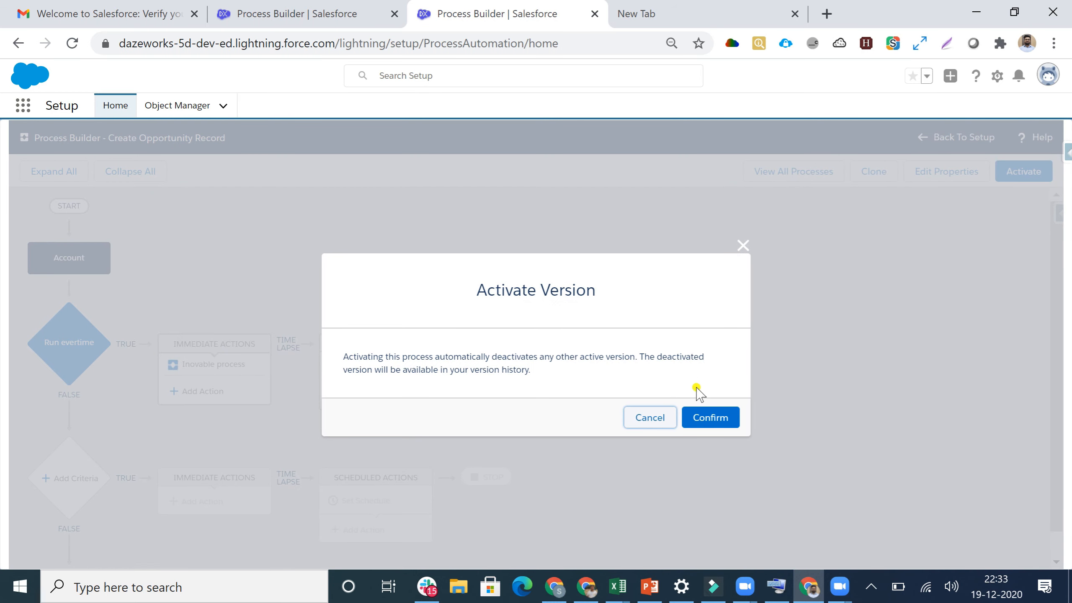
pyautogui.click(704, 418)
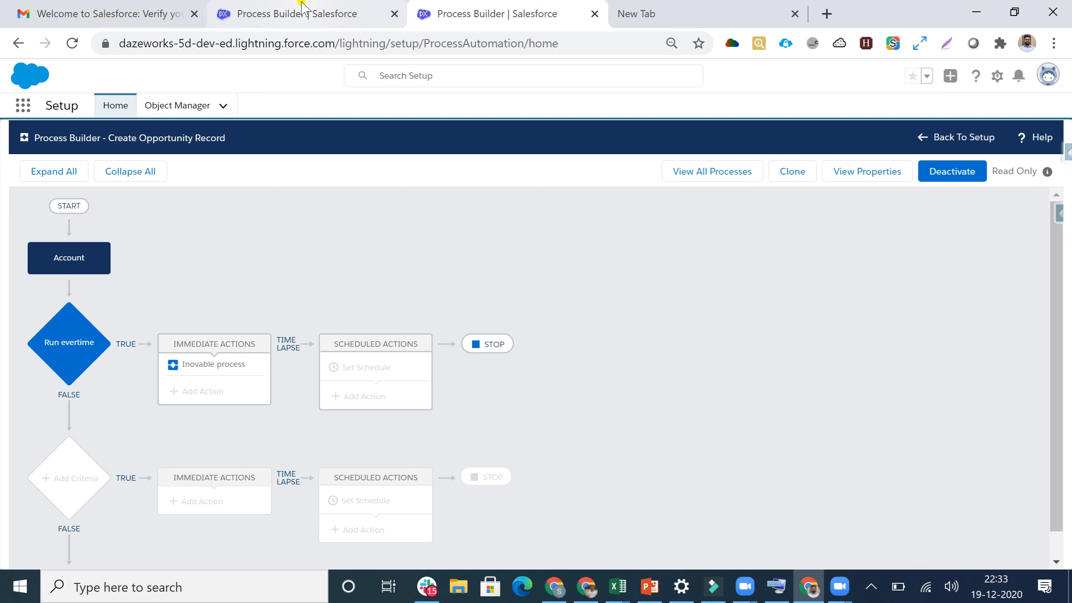
pyautogui.click(298, 16)
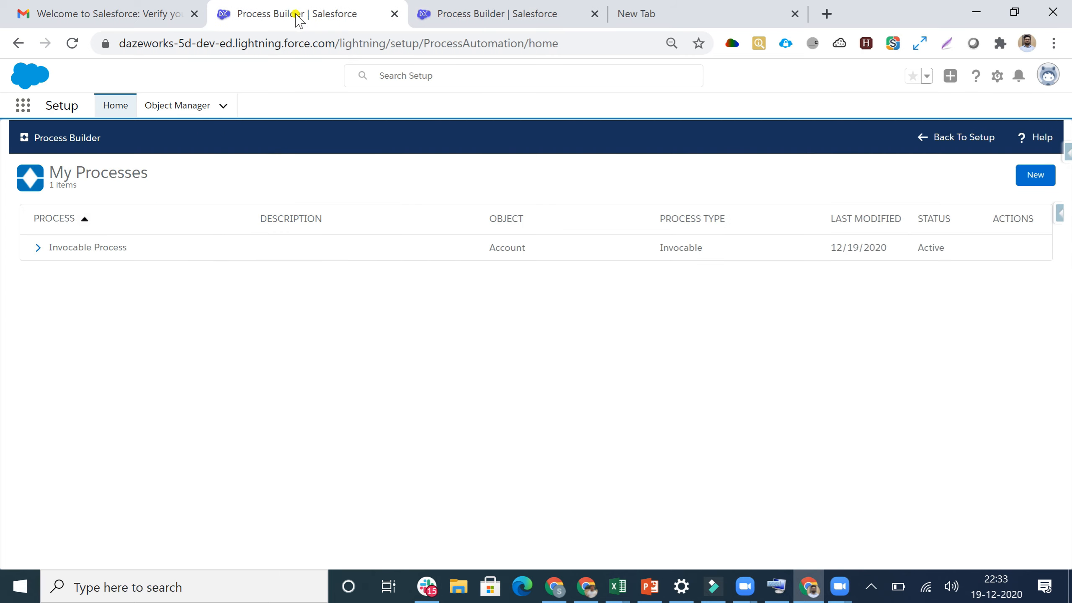
pyautogui.click(26, 109)
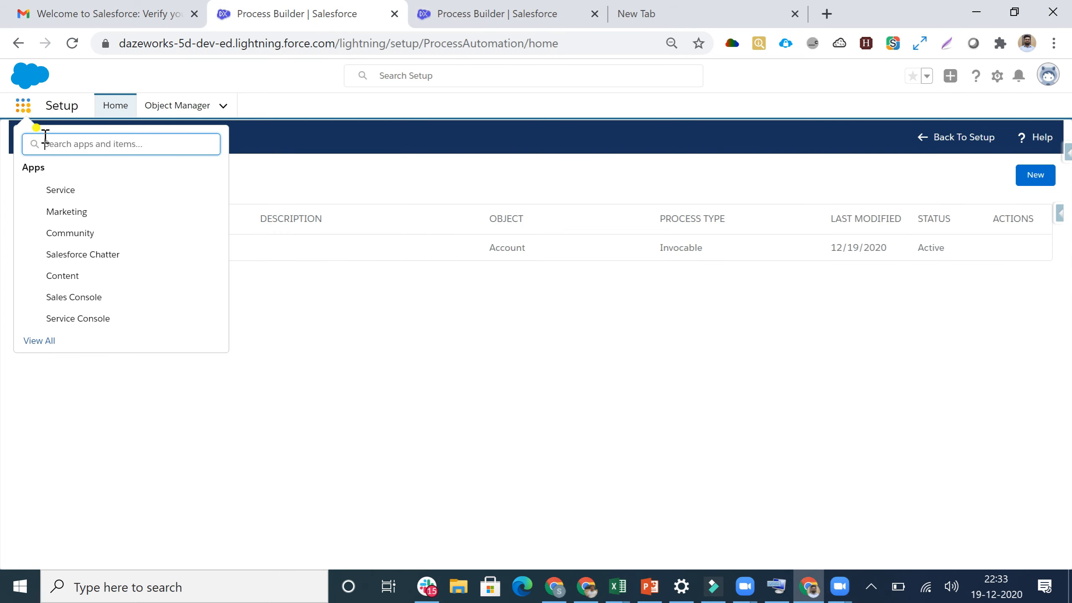
pyautogui.write('Acc')
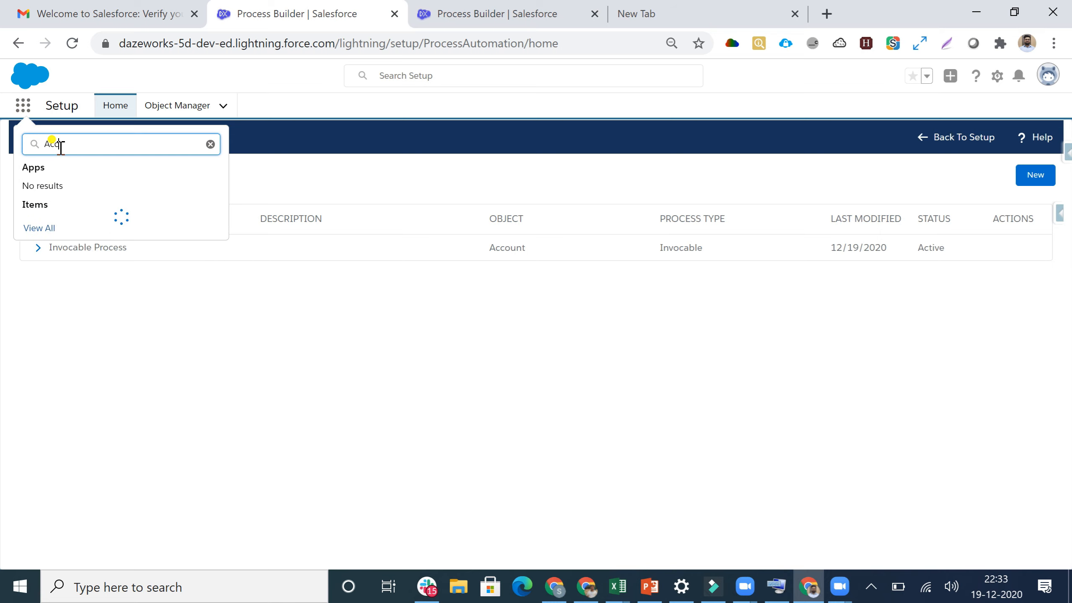
pyautogui.write('o')
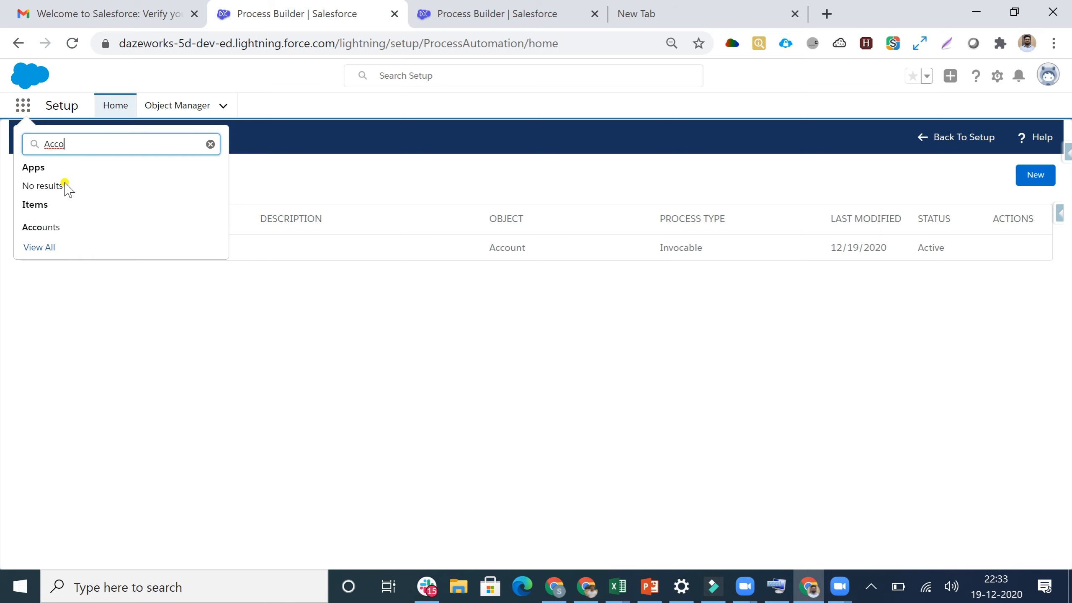
pyautogui.click(47, 229)
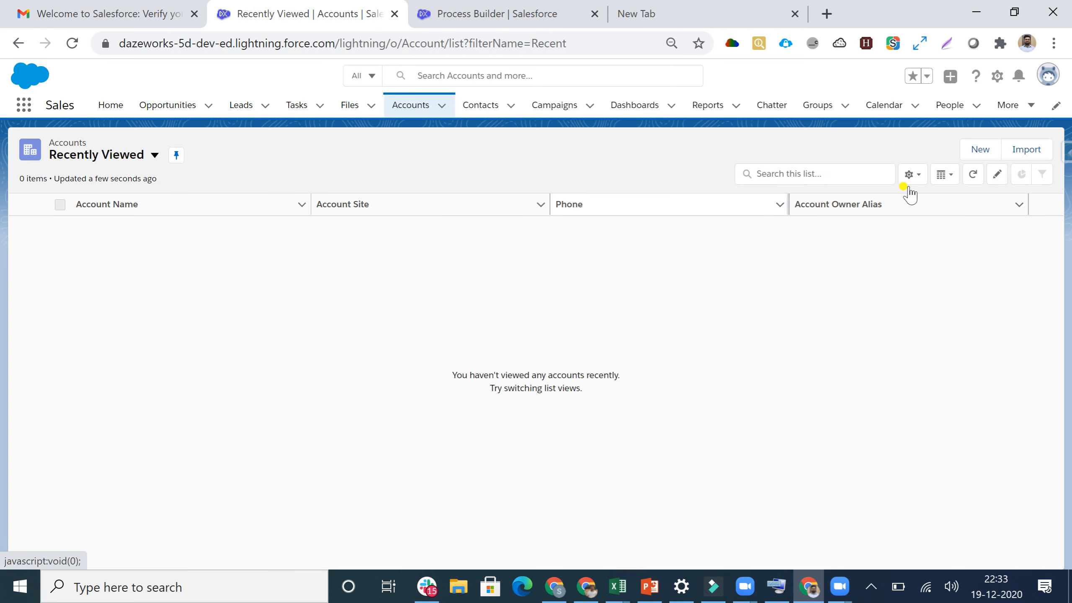
# - Create and save a new account named with the owner's name plus '2020'
pyautogui.click(984, 150)
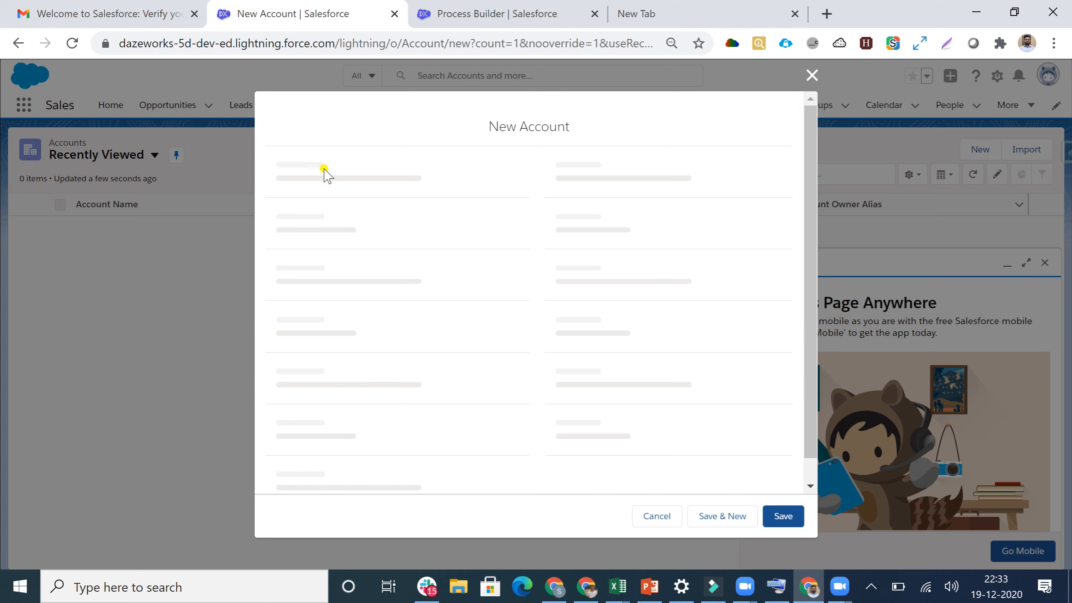
pyautogui.click(309, 244)
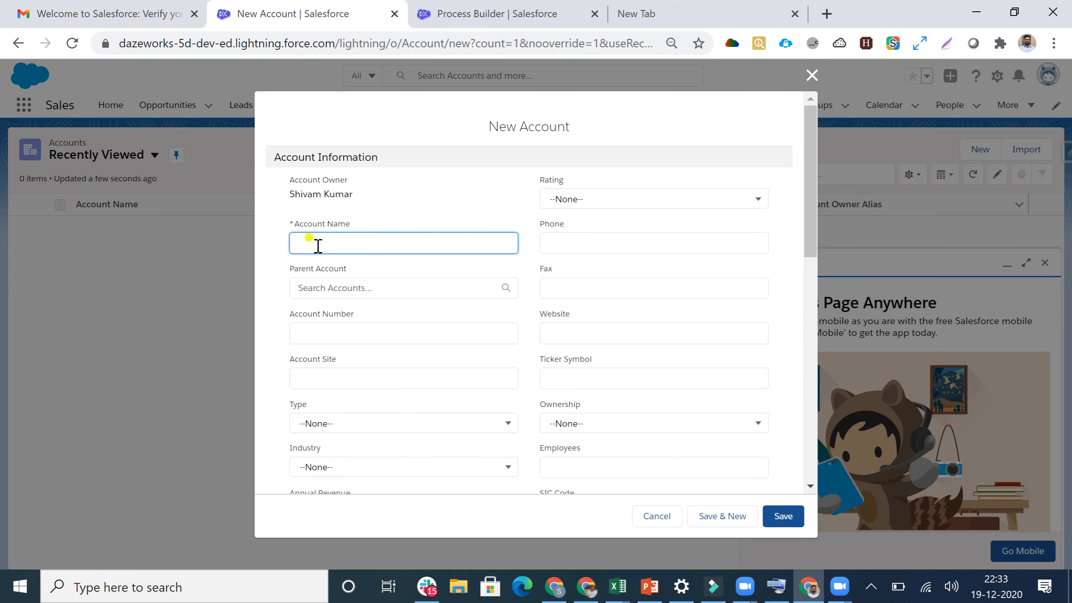
pyautogui.write('Shivam Kumar 2020')
pyautogui.scroll(-2, 464, 355)
pyautogui.scroll(-10, 657, 300)
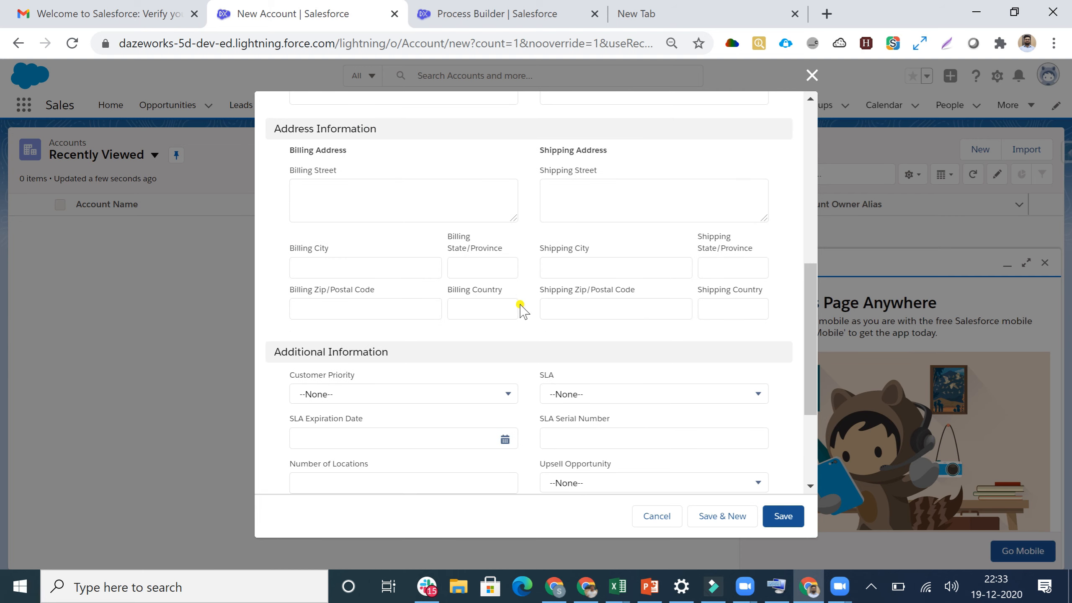
pyautogui.click(780, 524)
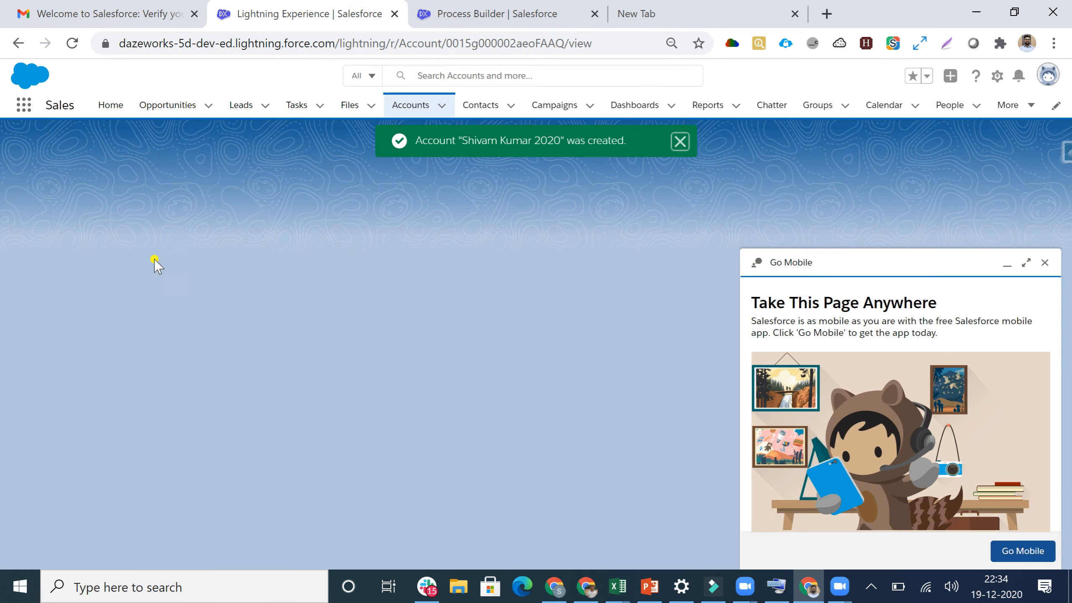
# - Dismiss the mobile promotion and open the account's linked opportunity in a new browser tab
pyautogui.click(1044, 264)
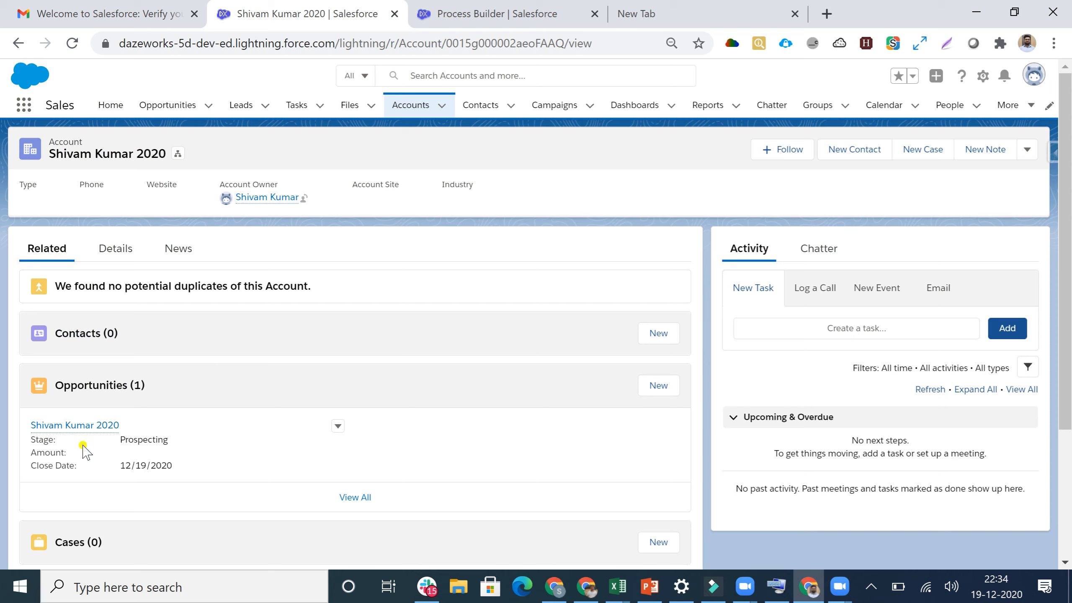
pyautogui.rightClick(92, 424)
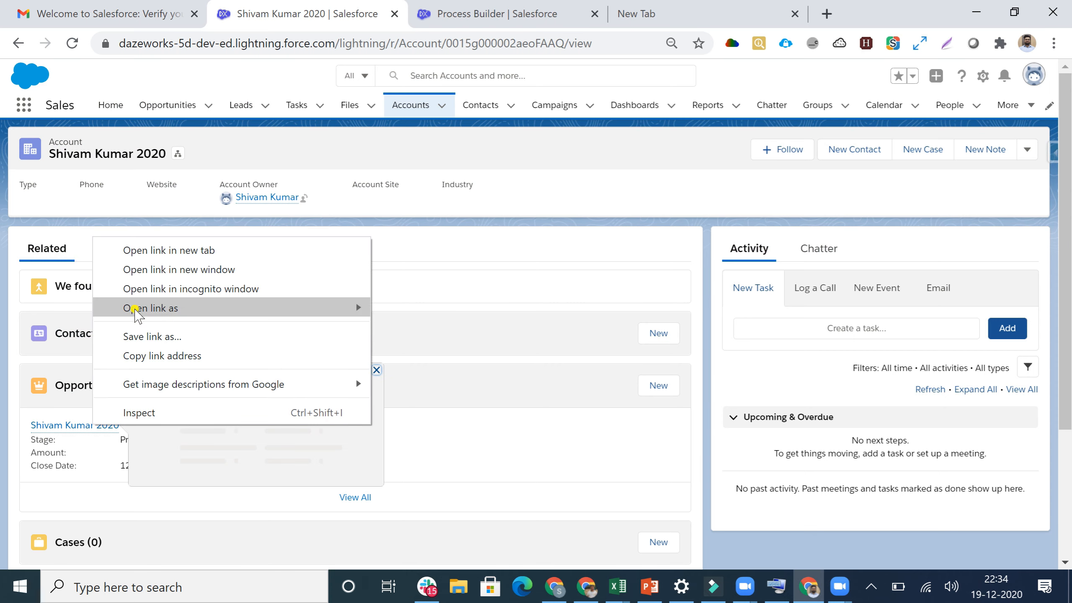
pyautogui.click(141, 250)
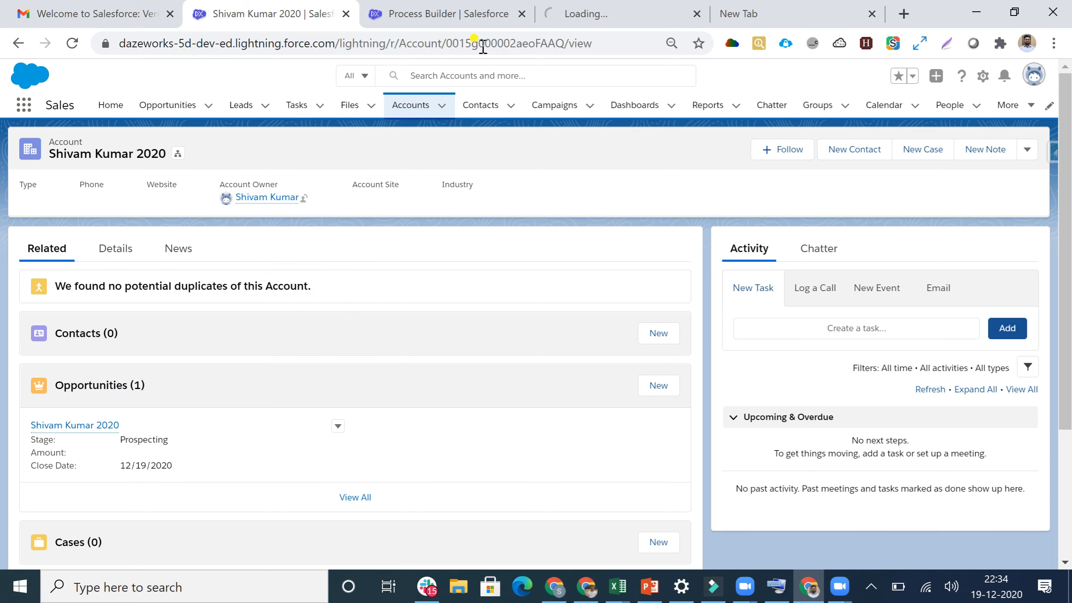
pyautogui.click(593, 19)
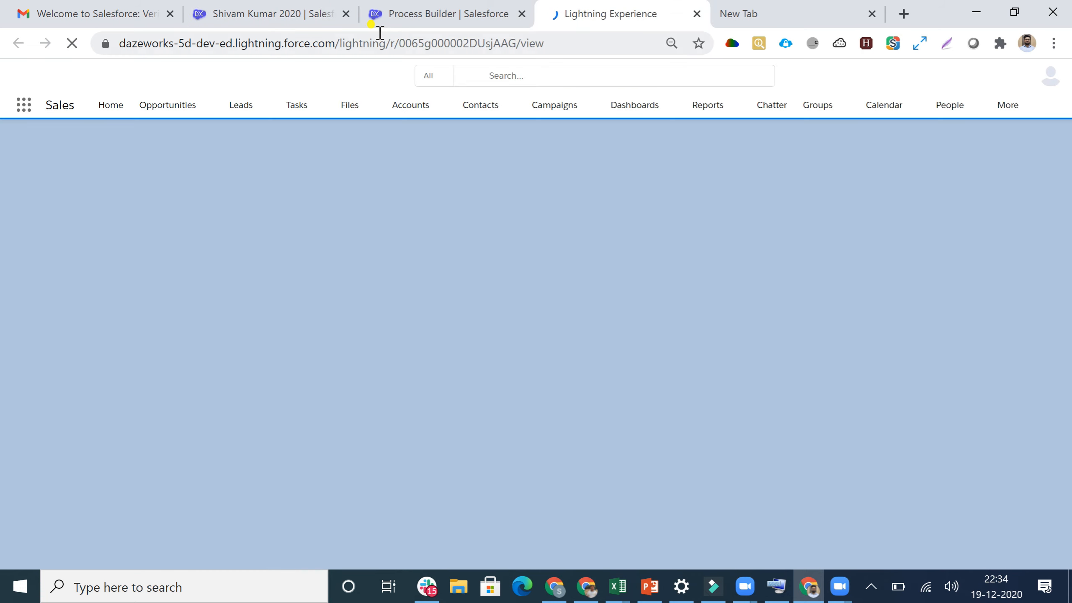
pyautogui.click(264, 11)
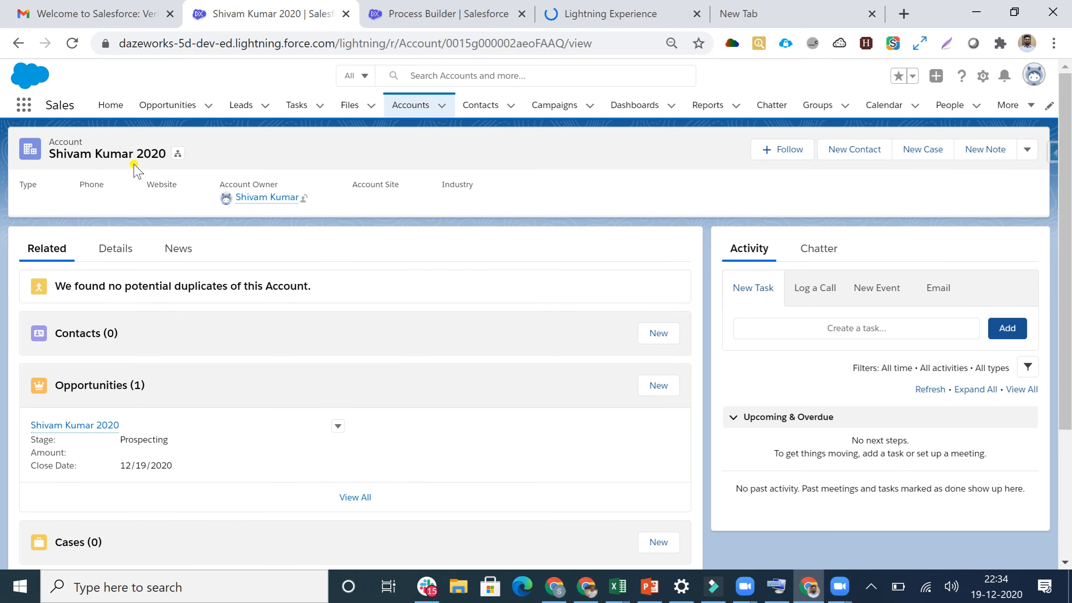
pyautogui.click(601, 6)
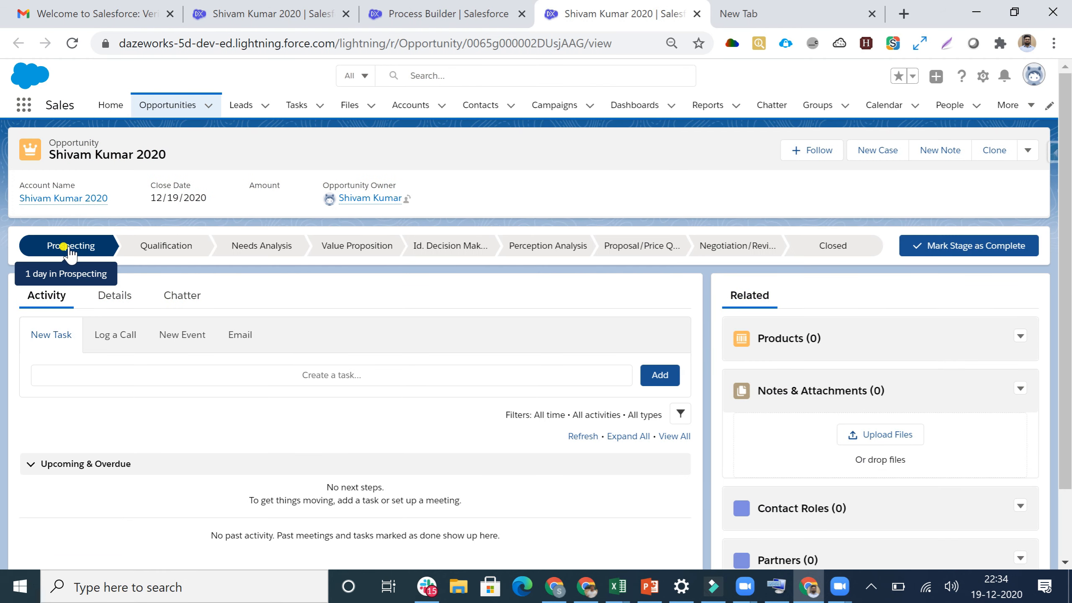
# - Review the opportunity's Details: Stage Prospecting, Probability 10%, close date 12/19/2020
pyautogui.click(109, 295)
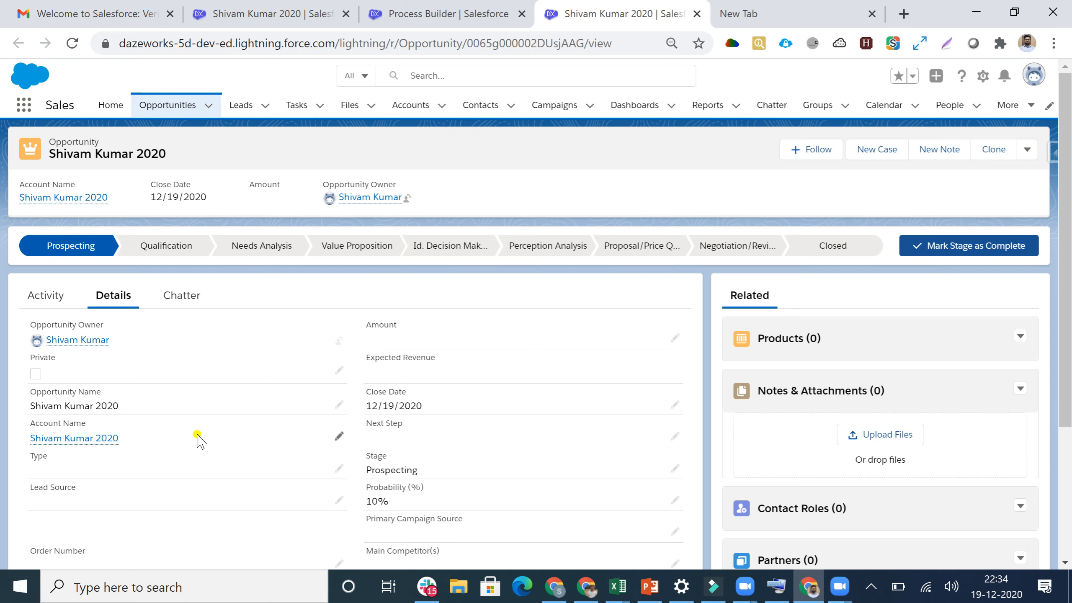
pyautogui.scroll(-4, 197, 439)
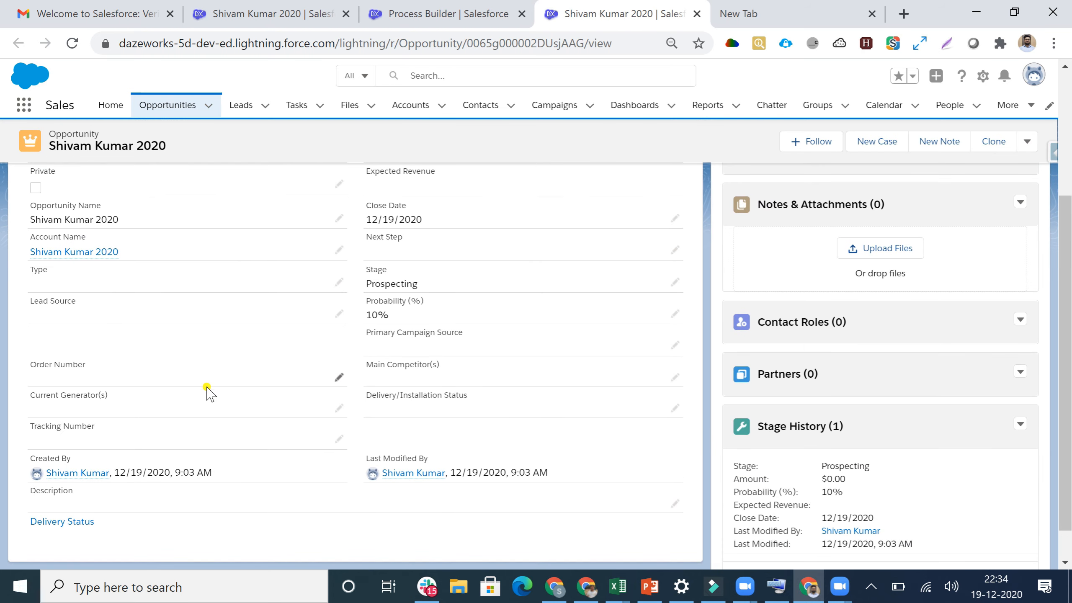
pyautogui.scroll(2, 202, 389)
pyautogui.scroll(2, 255, 385)
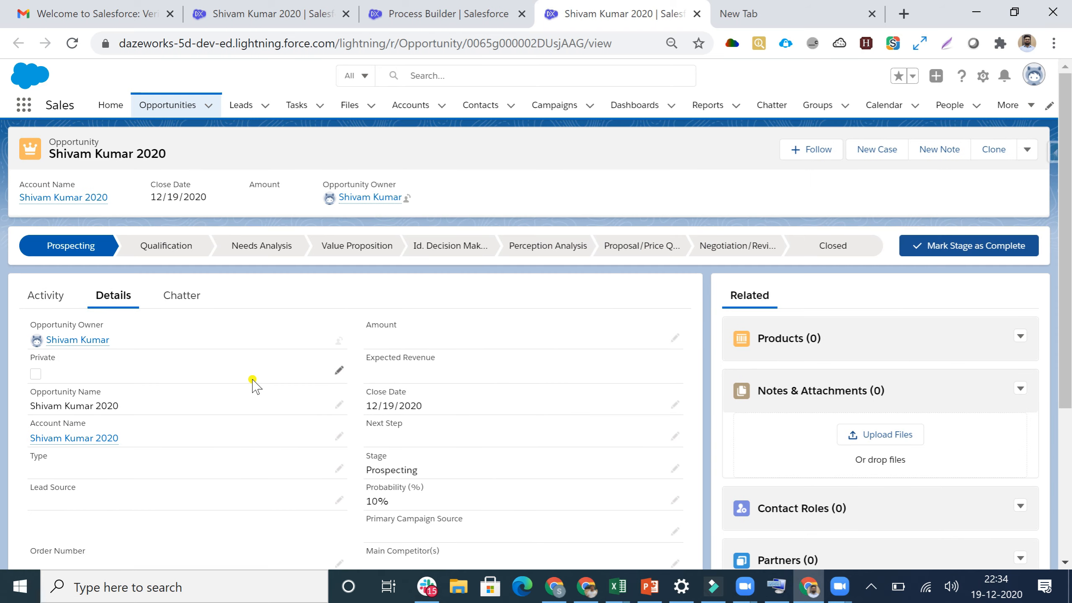